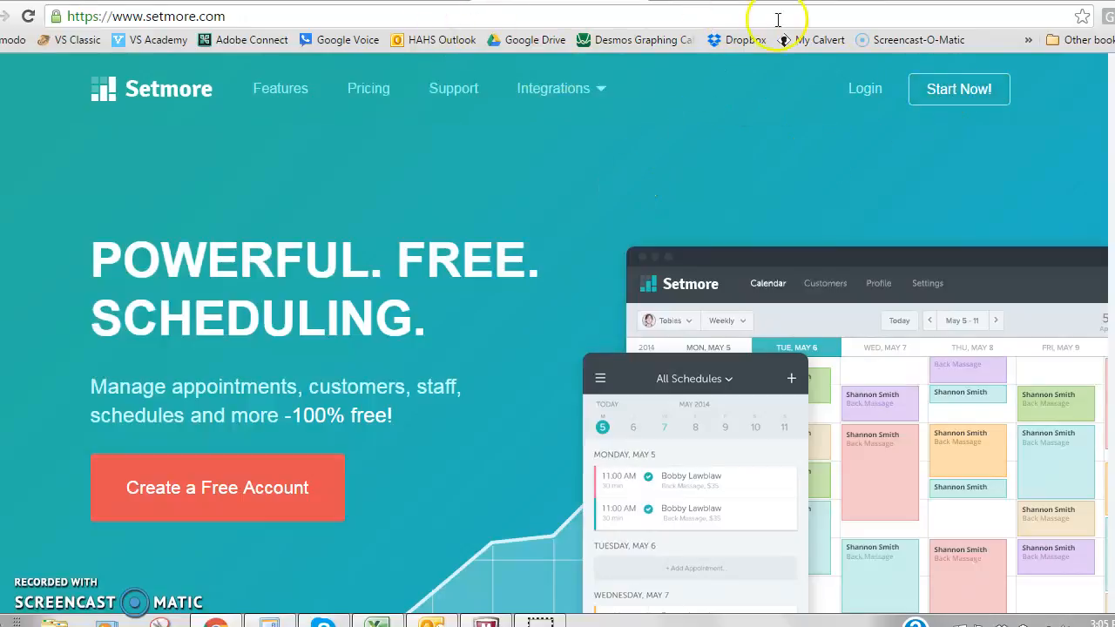
Look over the name, email and password fields of the free account sign-up form and close it.
{"action": "left_click", "coordinate": [940, 90]}
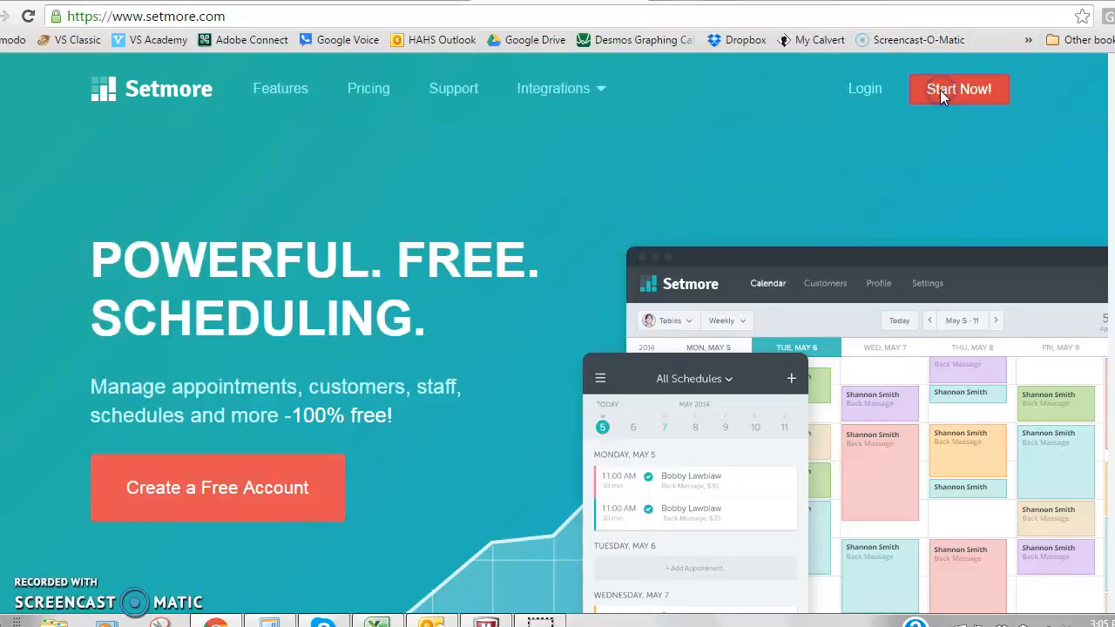
{"action": "left_click", "coordinate": [671, 321]}
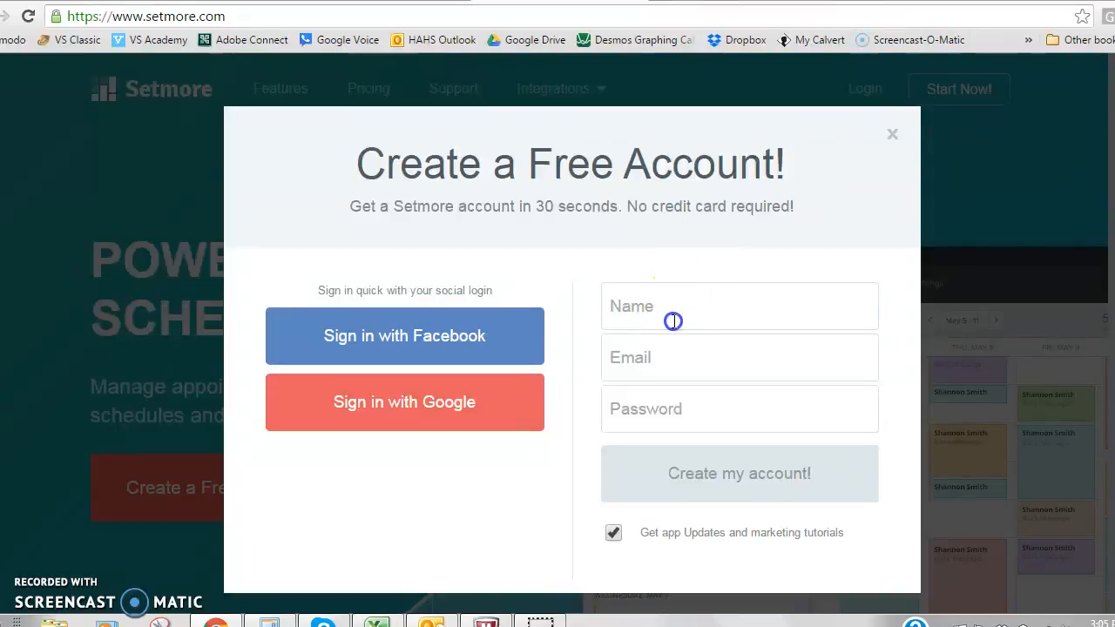
{"action": "left_click", "coordinate": [665, 357]}
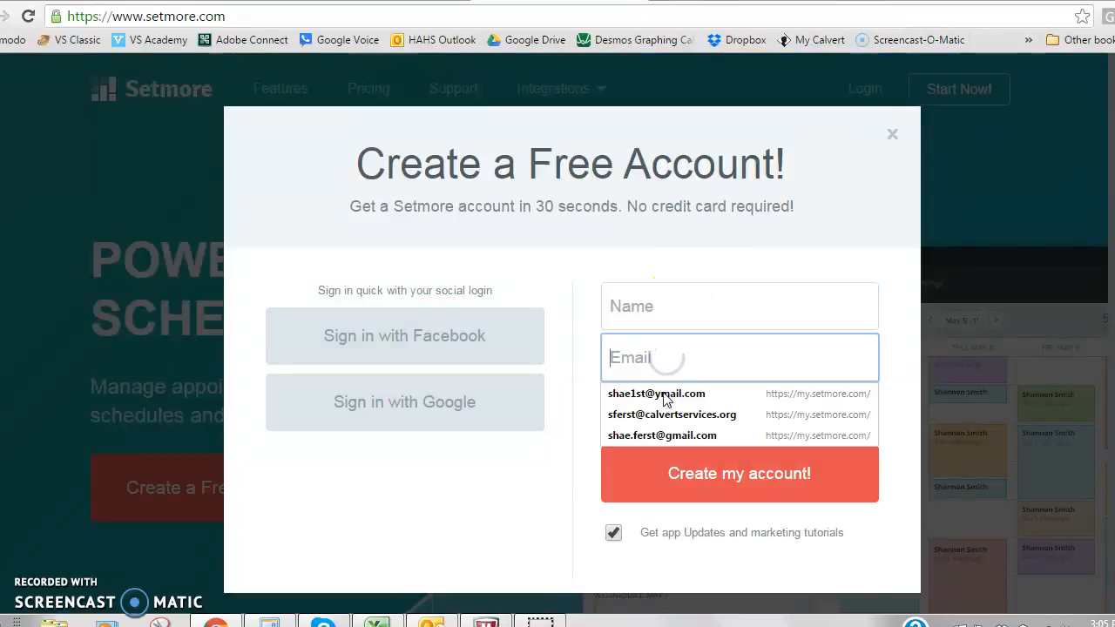
{"action": "left_click", "coordinate": [706, 301]}
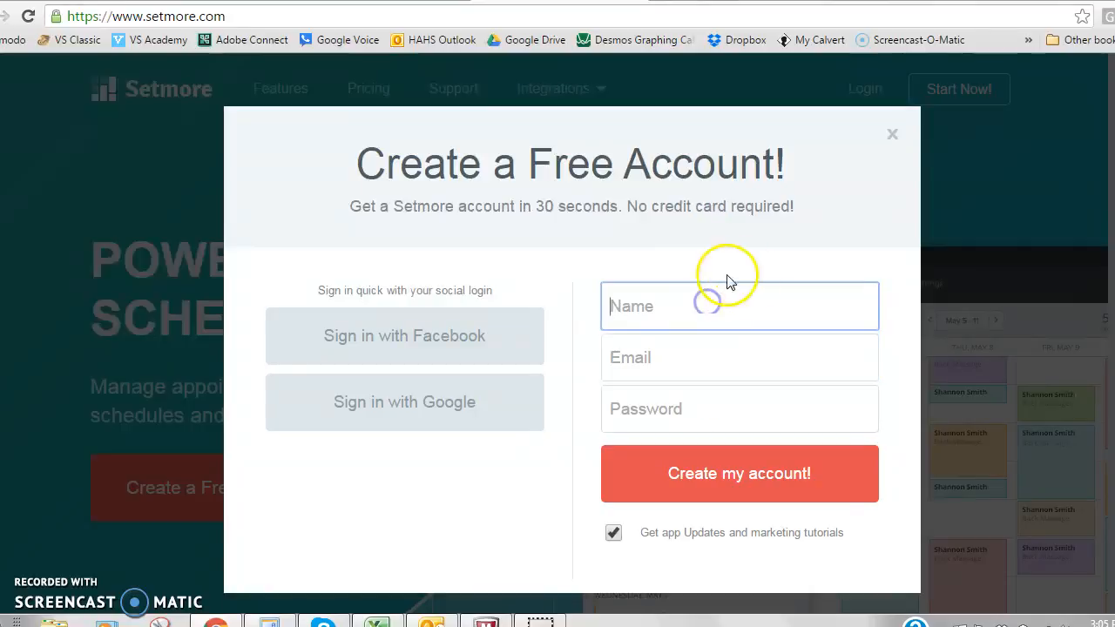
{"action": "left_click", "coordinate": [892, 134]}
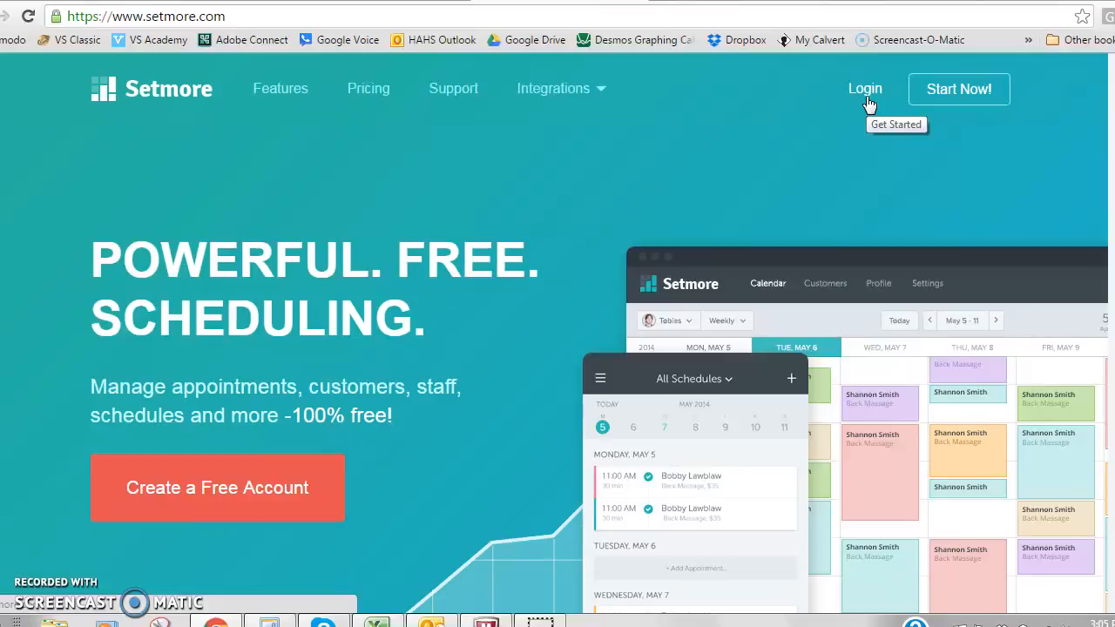
Log in to the existing Setmore account and look over the daily calendar.
{"action": "left_click", "coordinate": [866, 96]}
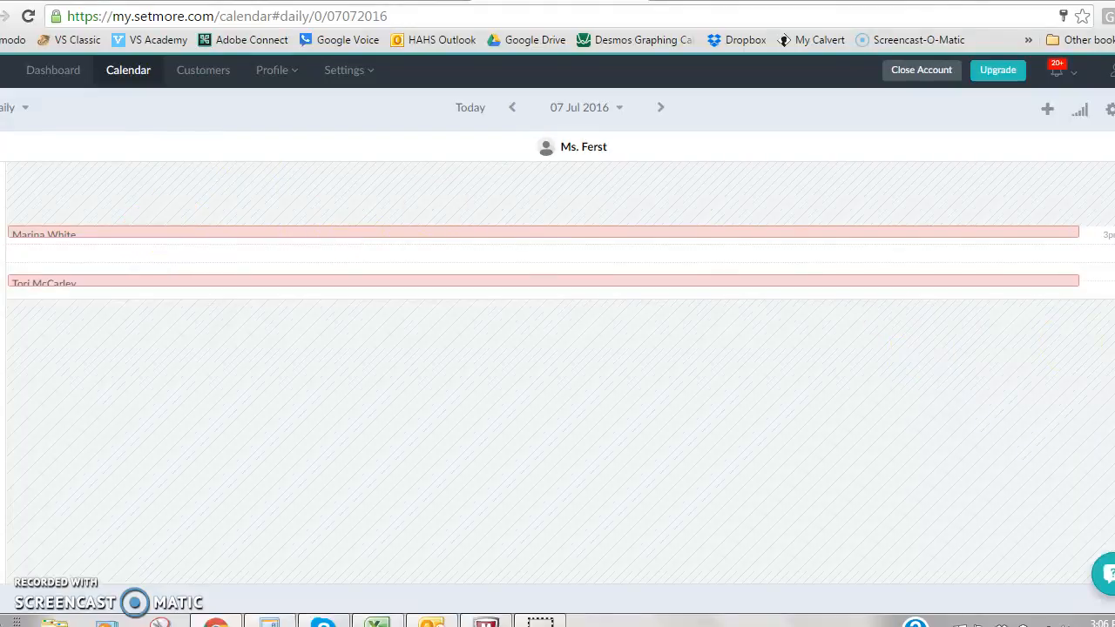
{"action": "scroll", "coordinate": [558, 373], "scroll_direction": "up", "scroll_amount": 5}
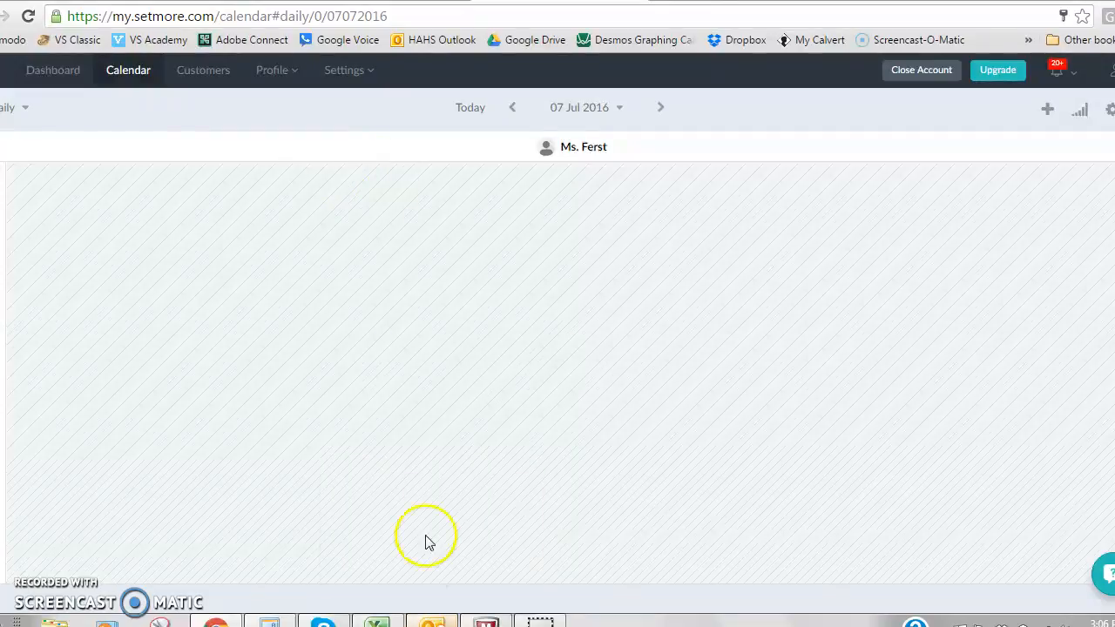
Switch to Outlook and open the SetMore notification email for the Mon Jul 11, 2016 9:10 am appointment.
{"action": "left_click", "coordinate": [432, 624]}
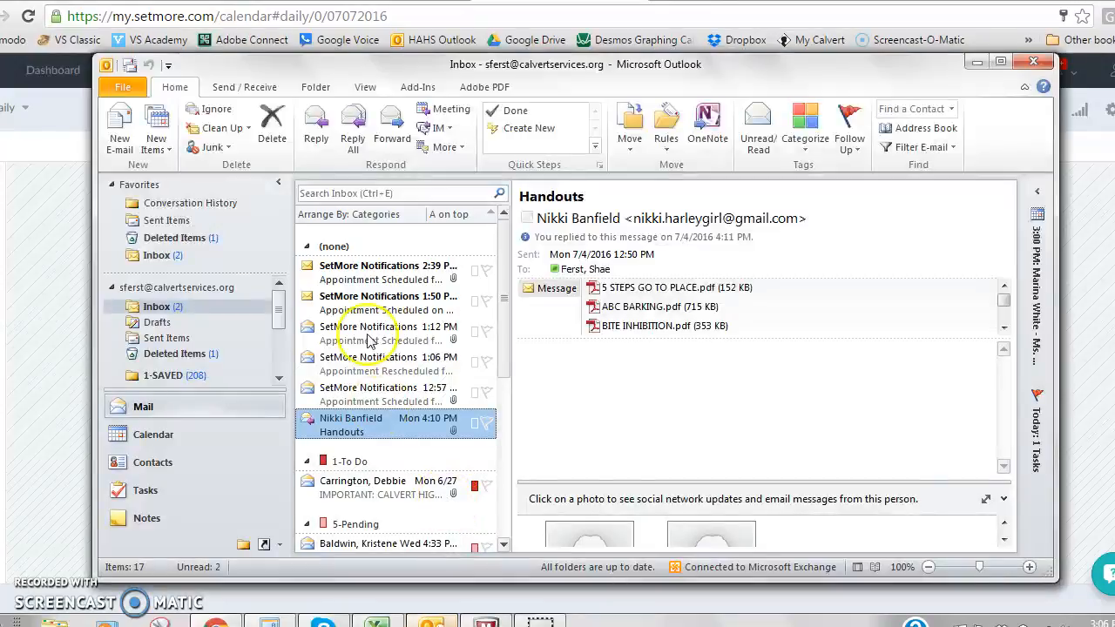
{"action": "left_click", "coordinate": [397, 278]}
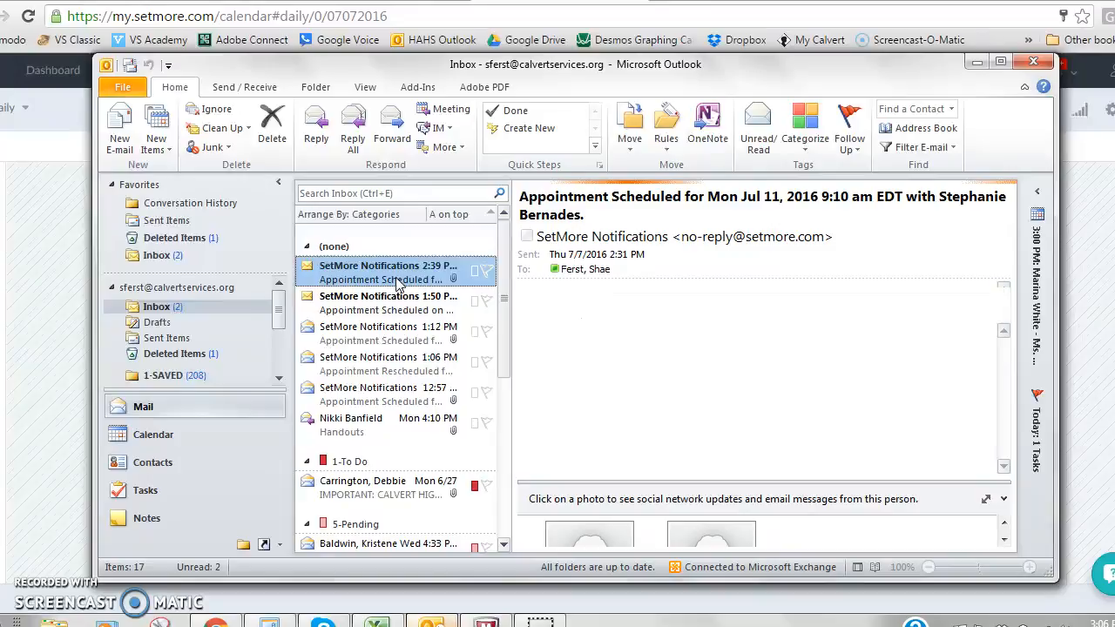
{"action": "double_click", "coordinate": [397, 278]}
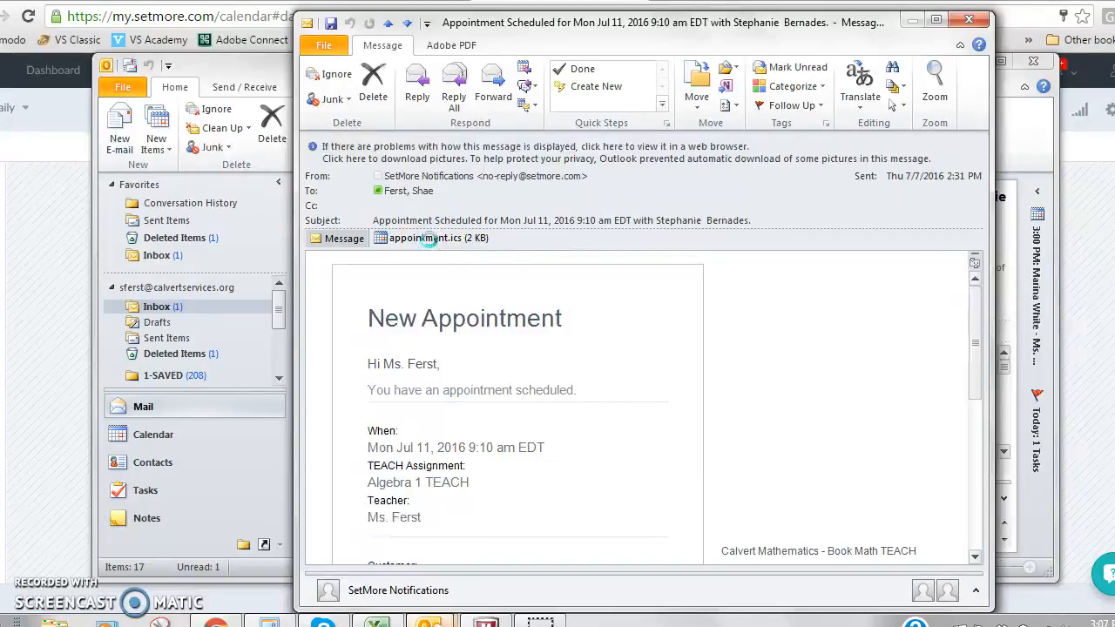
Save the attached appointment.ics to the Outlook calendar and mark the notification email as done.
{"action": "double_click", "coordinate": [406, 237]}
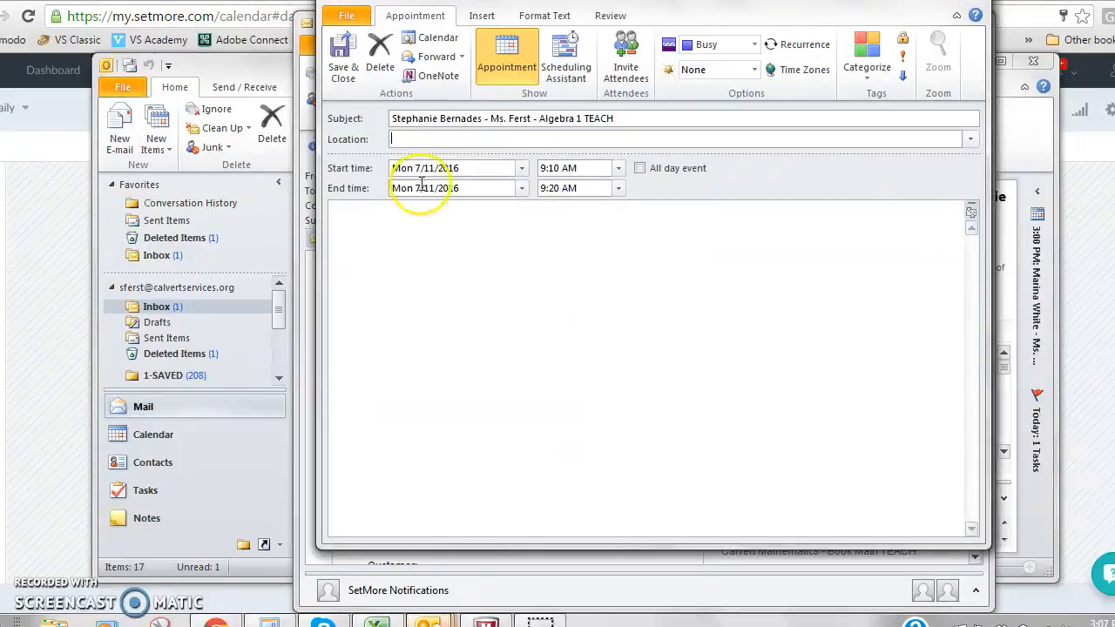
{"action": "left_click", "coordinate": [344, 68]}
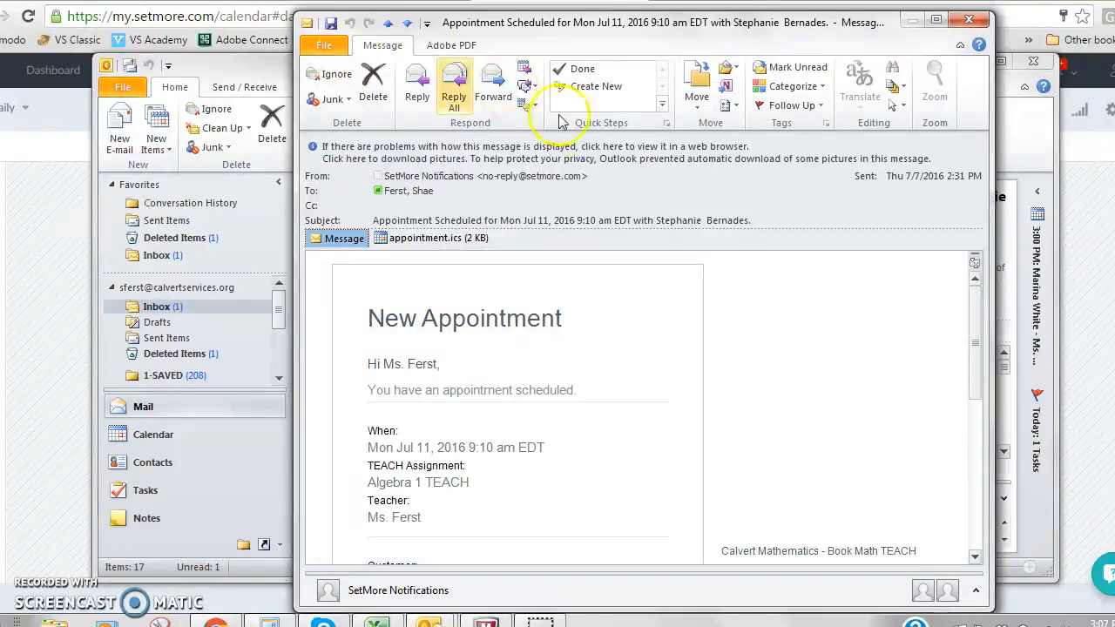
{"action": "left_click", "coordinate": [583, 70]}
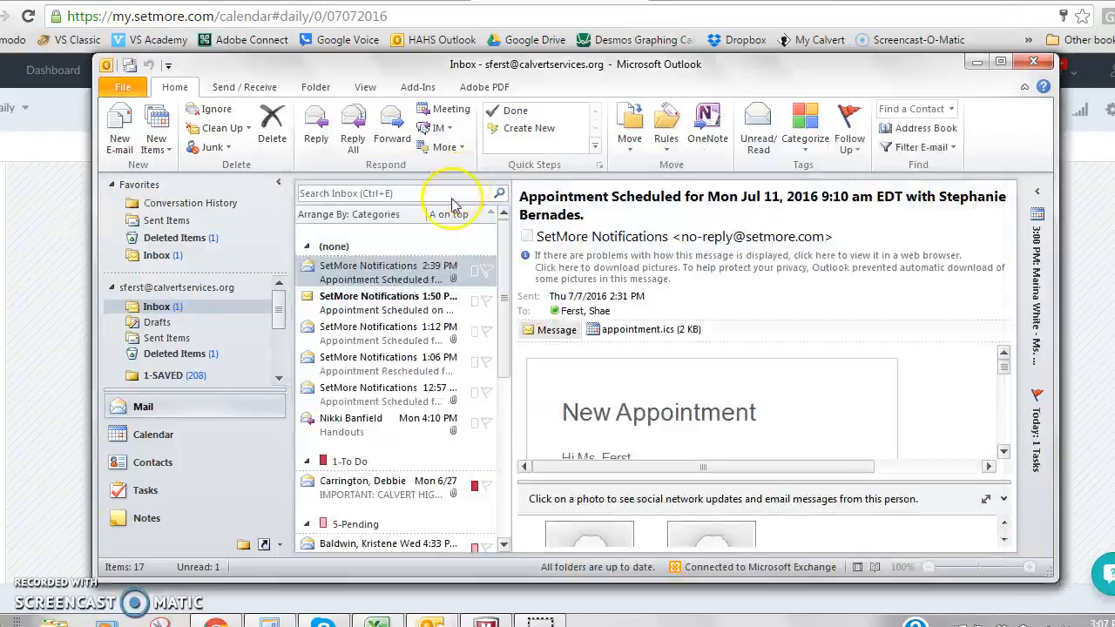
Minimize Outlook and open the booking page configuration in Setmore.
{"action": "left_click", "coordinate": [153, 467]}
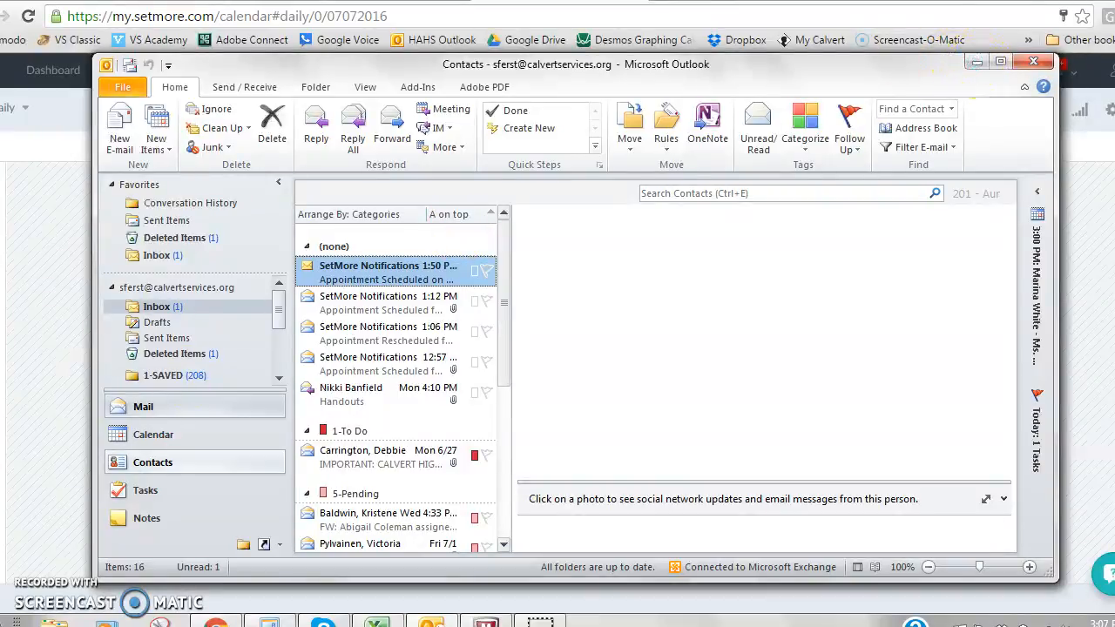
{"action": "left_click", "coordinate": [977, 62]}
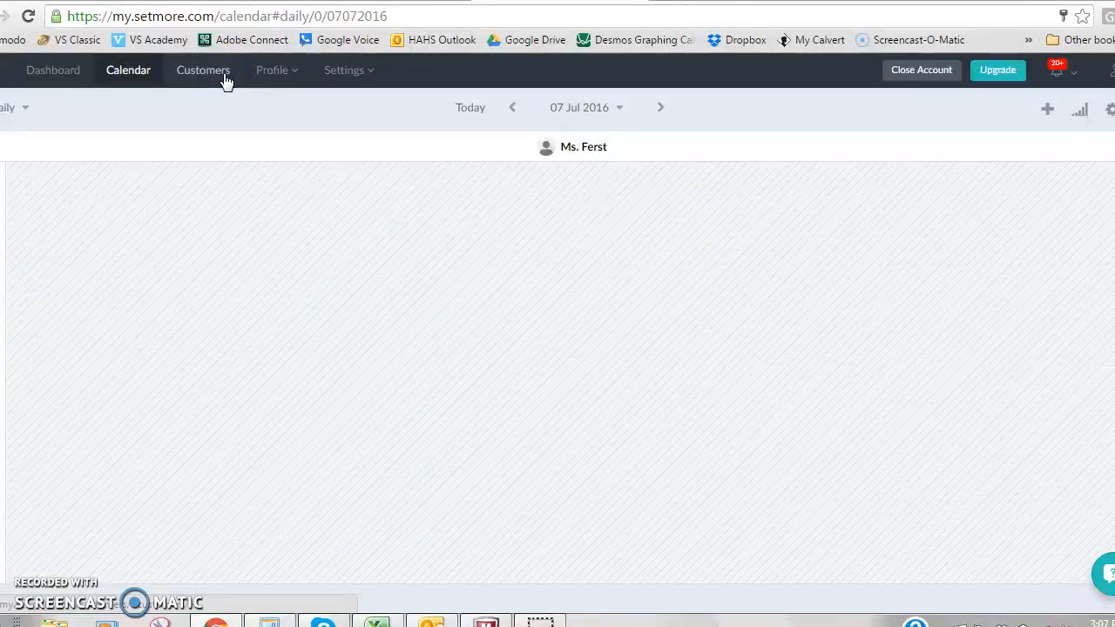
{"action": "left_click", "coordinate": [270, 78]}
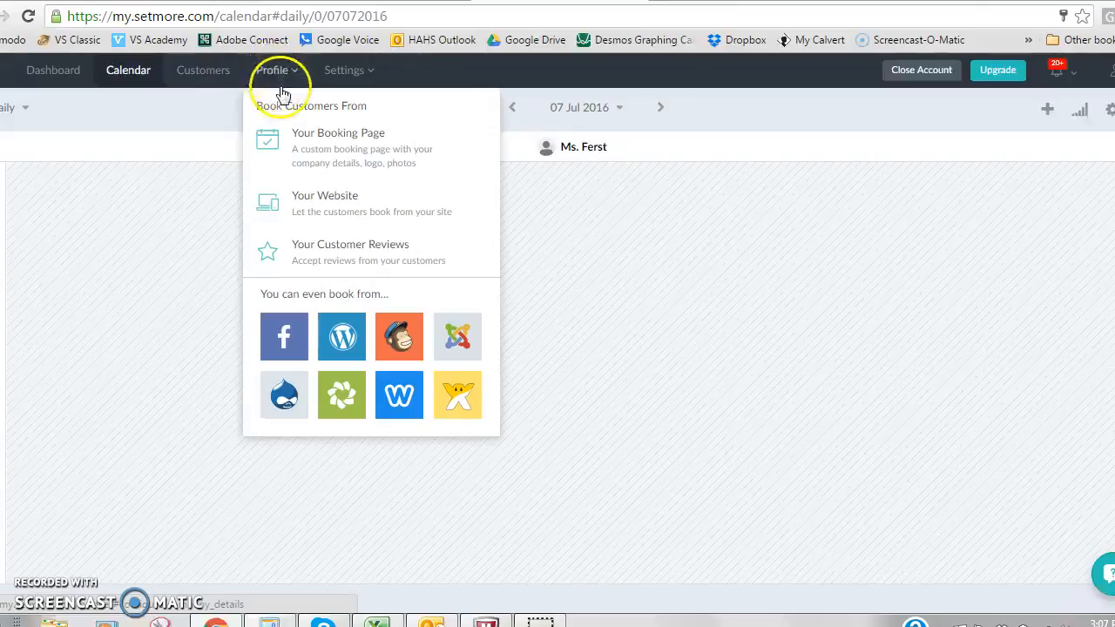
{"action": "left_click", "coordinate": [301, 140]}
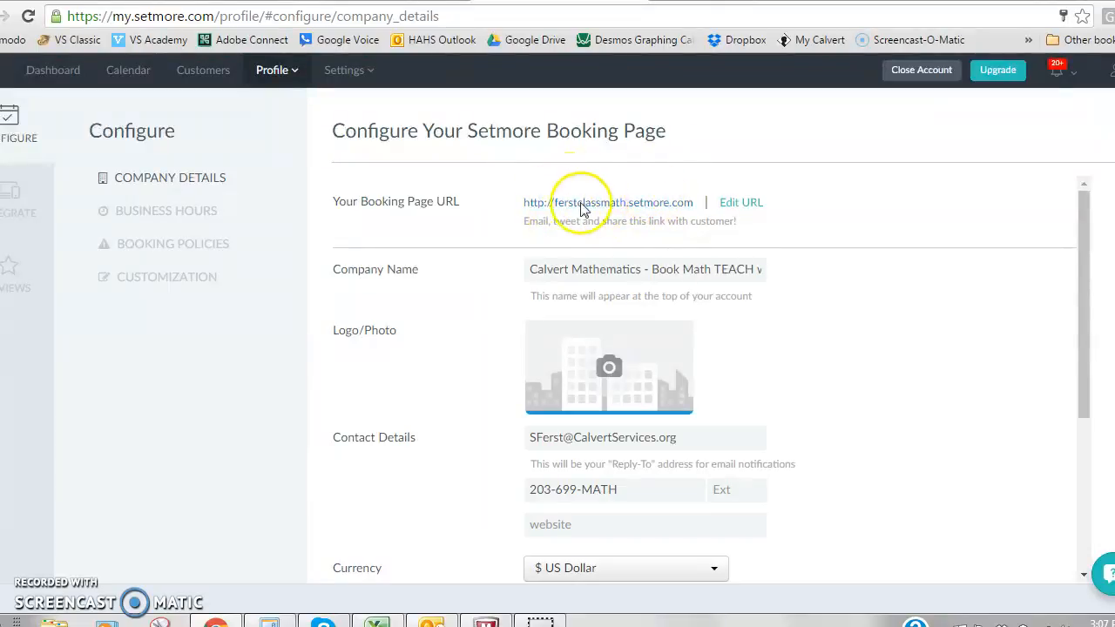
Examine the booking page's URL, company name, contact details and remaining company fields, and open its business hours.
{"action": "left_click", "coordinate": [738, 209]}
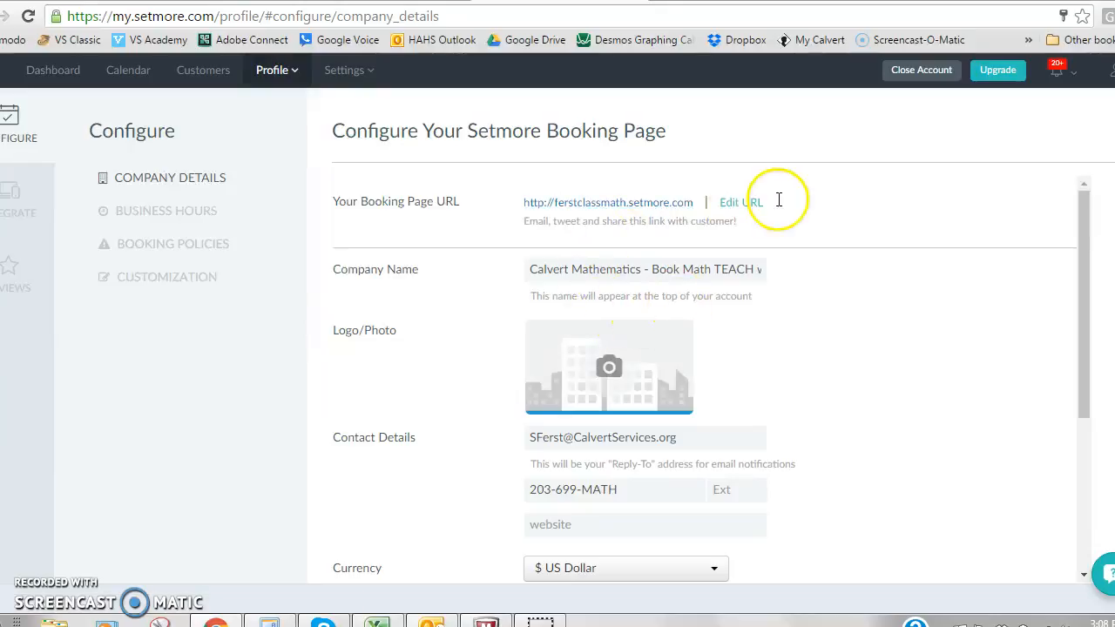
{"action": "left_click_drag", "start_coordinate": [1087, 273], "coordinate": [1088, 301]}
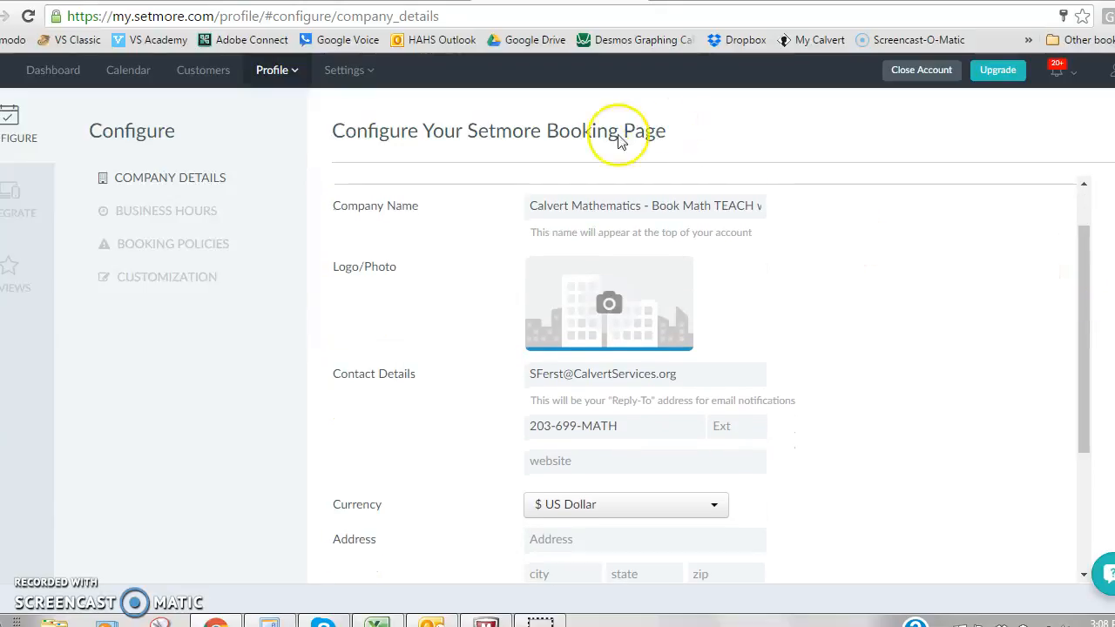
{"action": "left_click", "coordinate": [536, 206]}
{"action": "left_click_drag", "start_coordinate": [536, 206], "coordinate": [806, 199]}
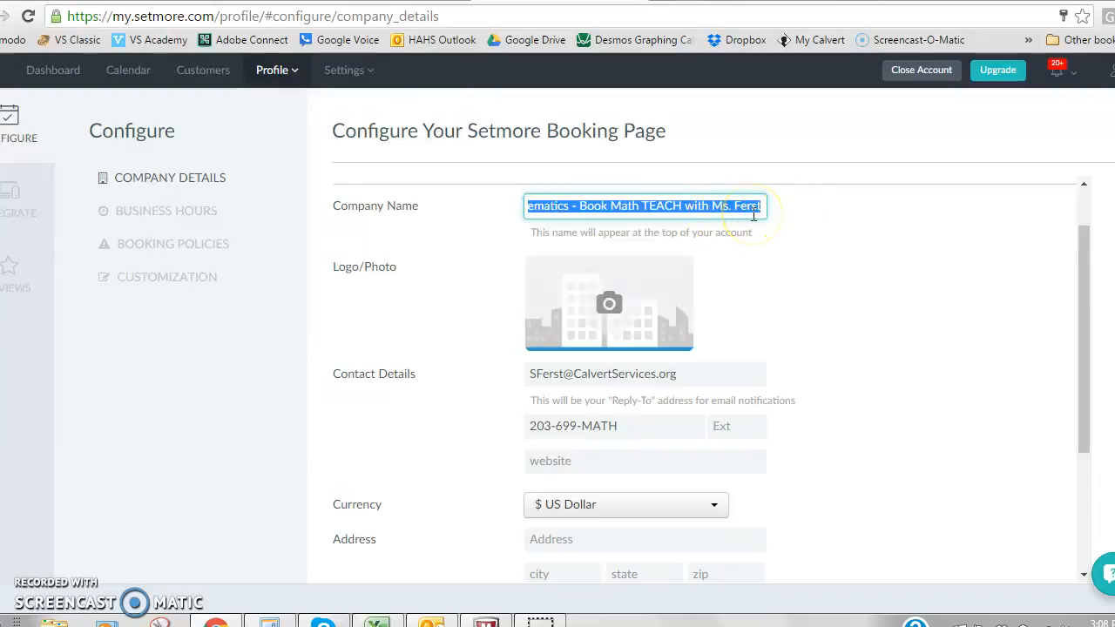
{"action": "left_click", "coordinate": [767, 205]}
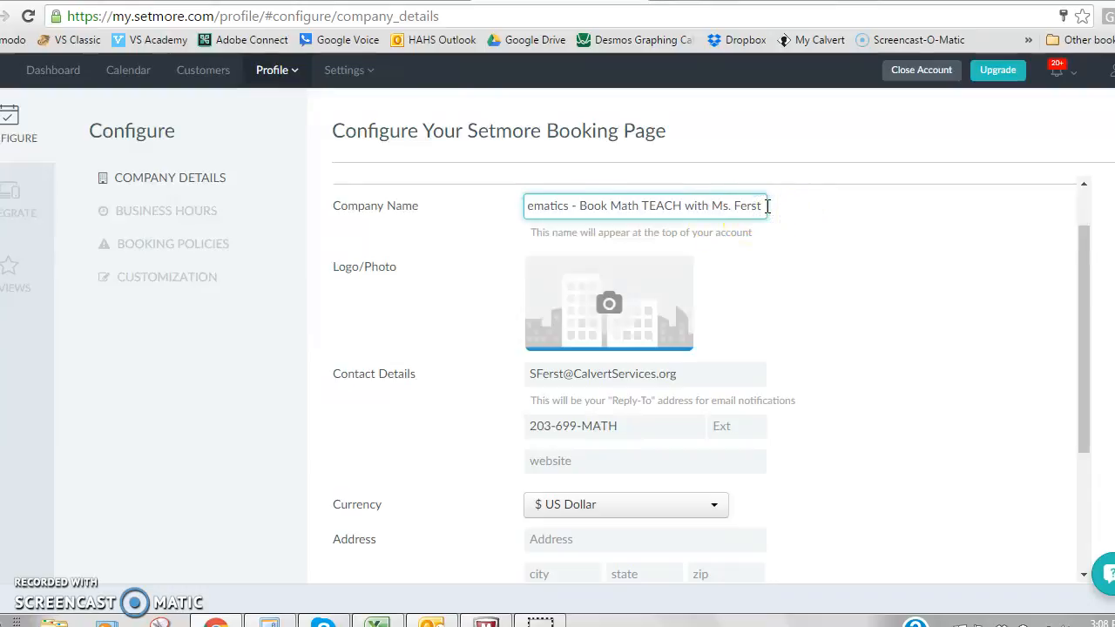
{"action": "left_click", "coordinate": [1084, 280]}
{"action": "left_click_drag", "start_coordinate": [1085, 280], "coordinate": [1091, 307]}
{"action": "left_click", "coordinate": [655, 328]}
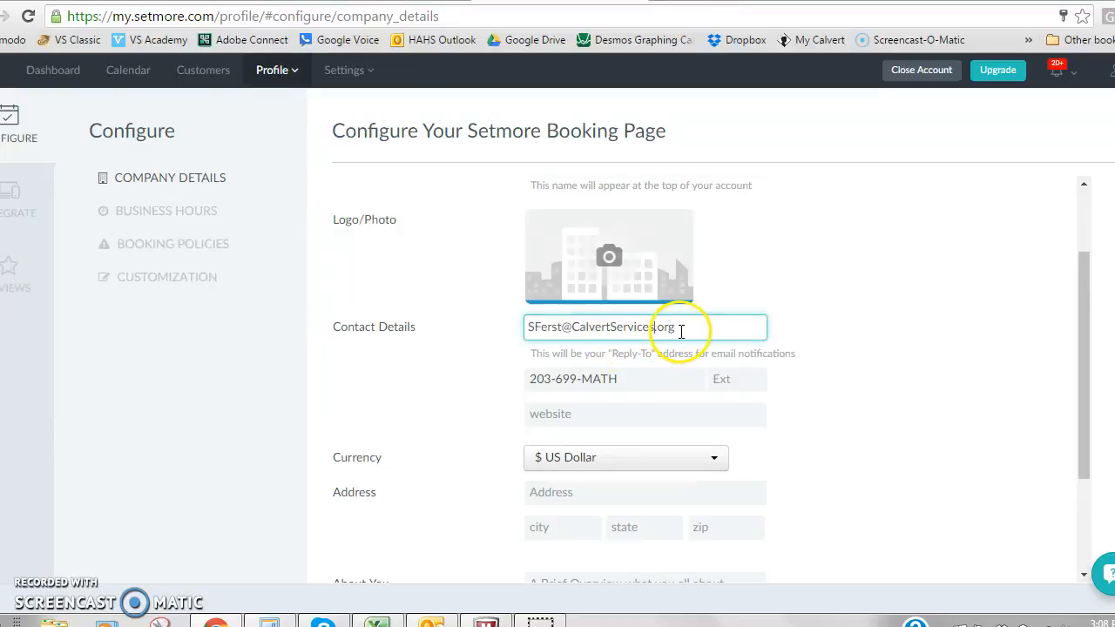
{"action": "left_click", "coordinate": [620, 378]}
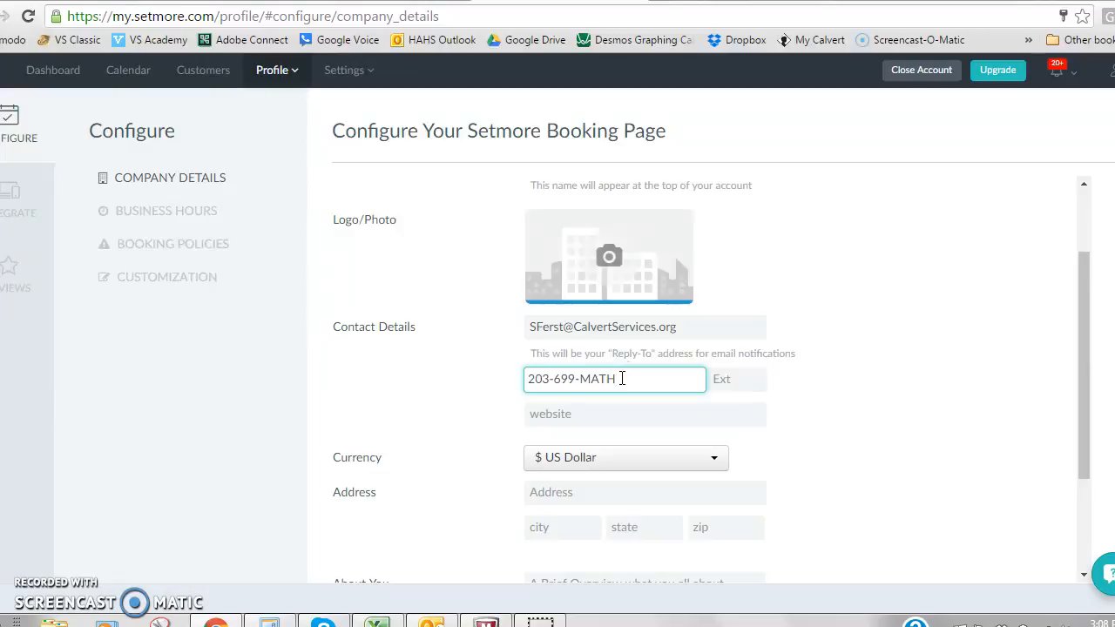
{"action": "left_click_drag", "start_coordinate": [1090, 303], "coordinate": [1107, 459]}
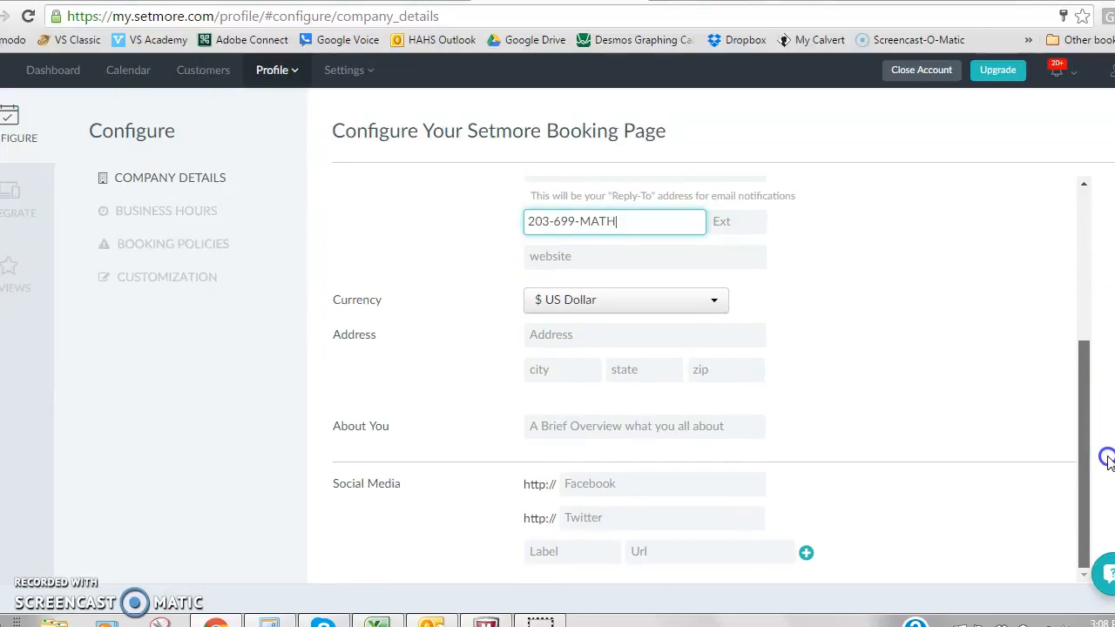
{"action": "left_click", "coordinate": [147, 211]}
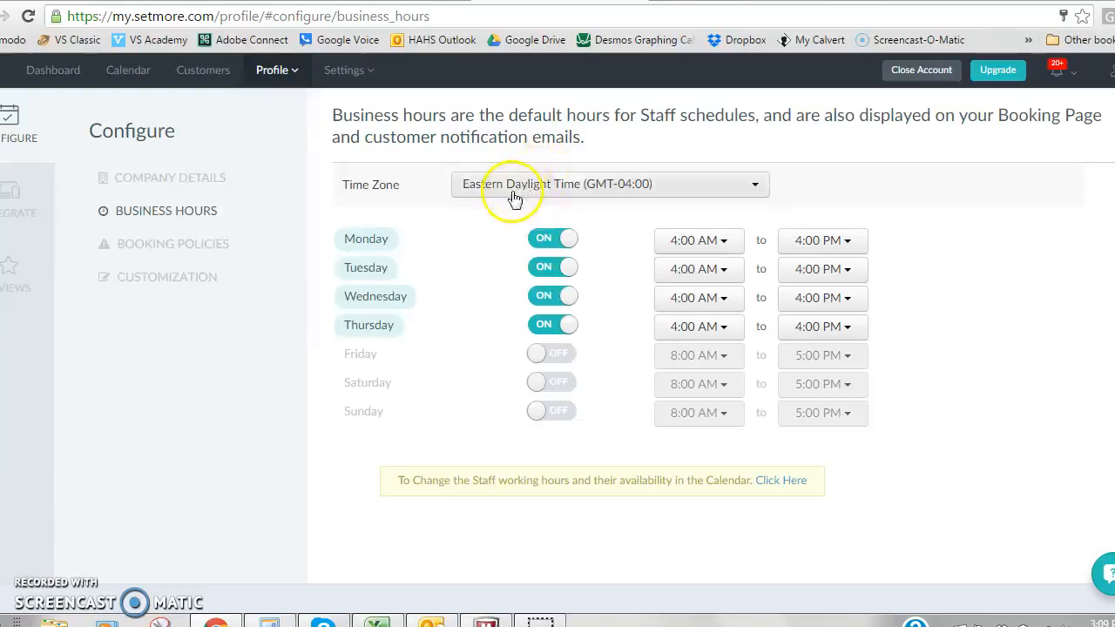
Open the booking policies and make the DBA Module # contact field required.
{"action": "right_click", "coordinate": [199, 242]}
{"action": "left_click", "coordinate": [199, 166]}
{"action": "left_click", "coordinate": [199, 244]}
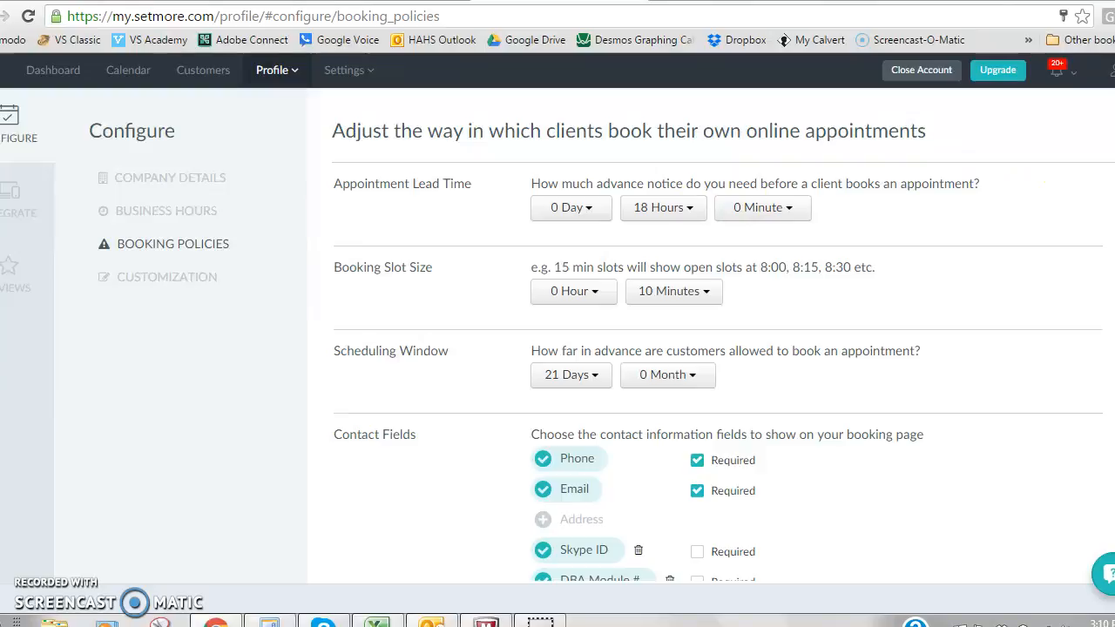
{"action": "scroll", "coordinate": [717, 374], "scroll_direction": "down", "scroll_amount": 3}
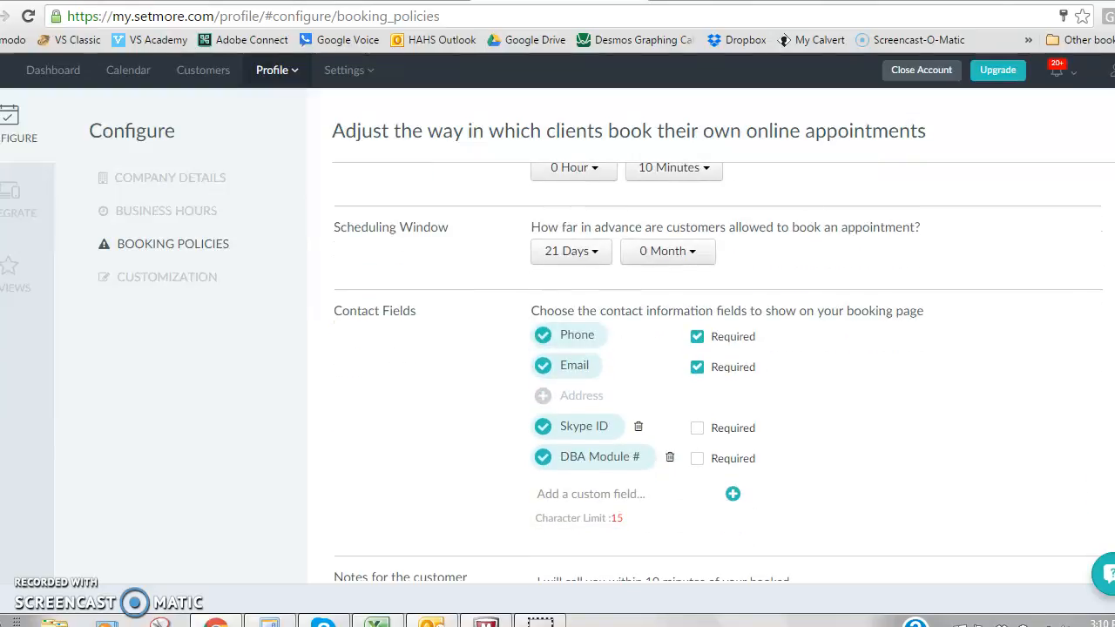
{"action": "scroll", "coordinate": [718, 372], "scroll_direction": "up", "scroll_amount": 1}
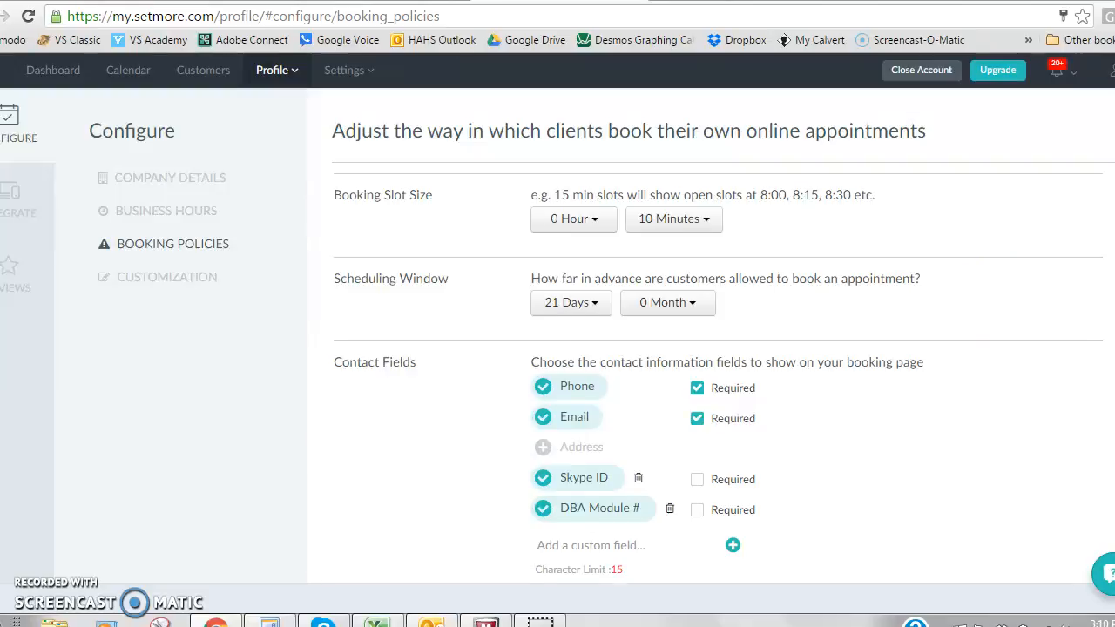
{"action": "scroll", "coordinate": [718, 370], "scroll_direction": "down", "scroll_amount": 1}
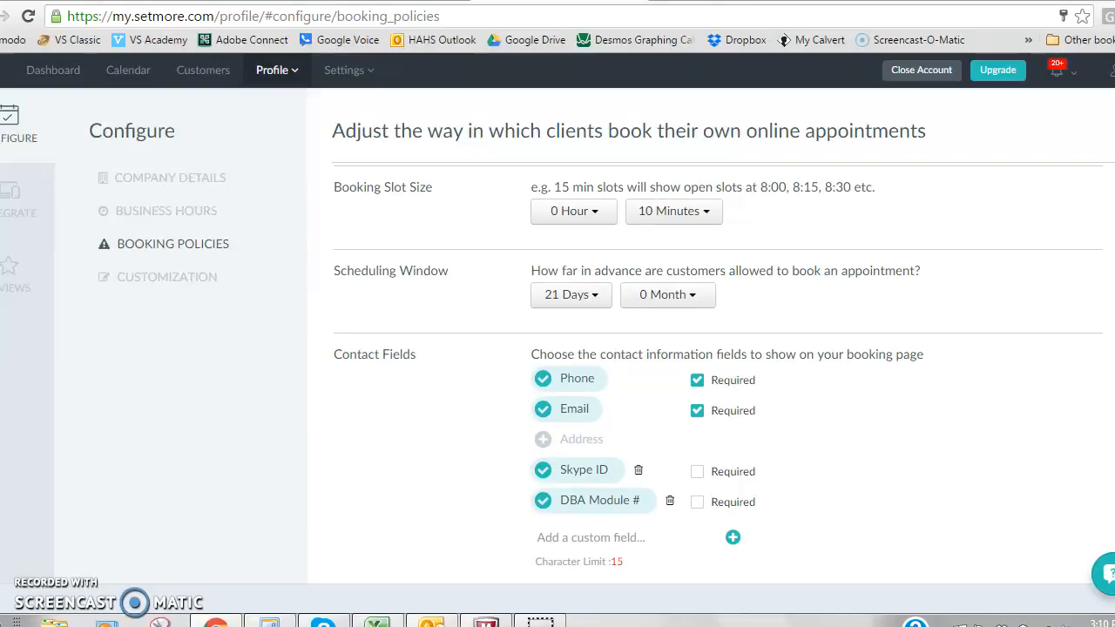
{"action": "scroll", "coordinate": [717, 370], "scroll_direction": "down", "scroll_amount": 2}
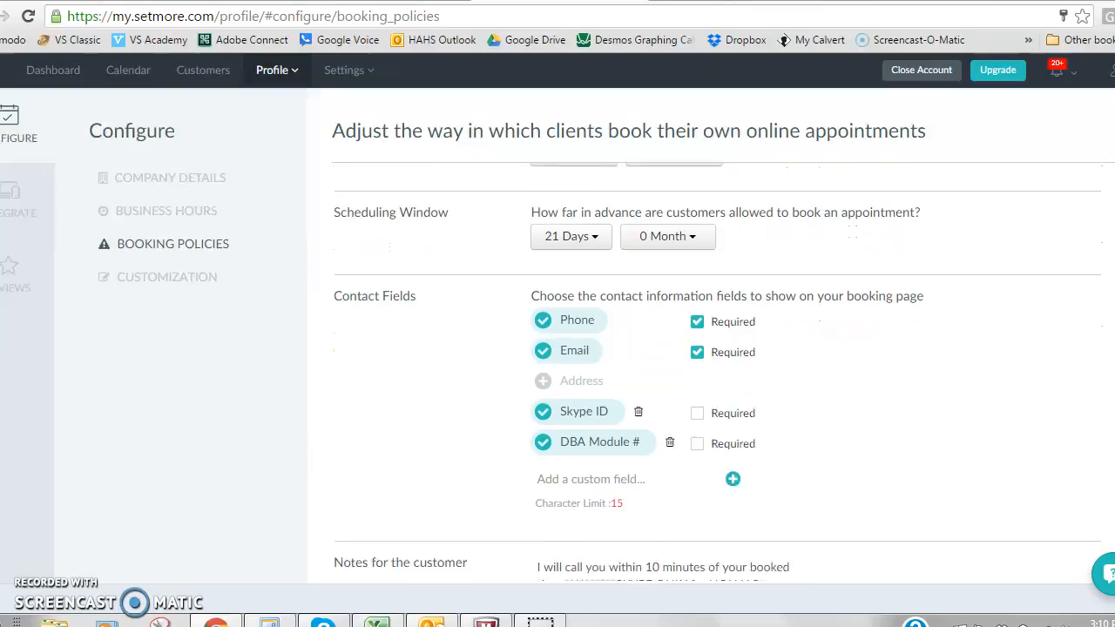
{"action": "scroll", "coordinate": [718, 370], "scroll_direction": "down", "scroll_amount": 1}
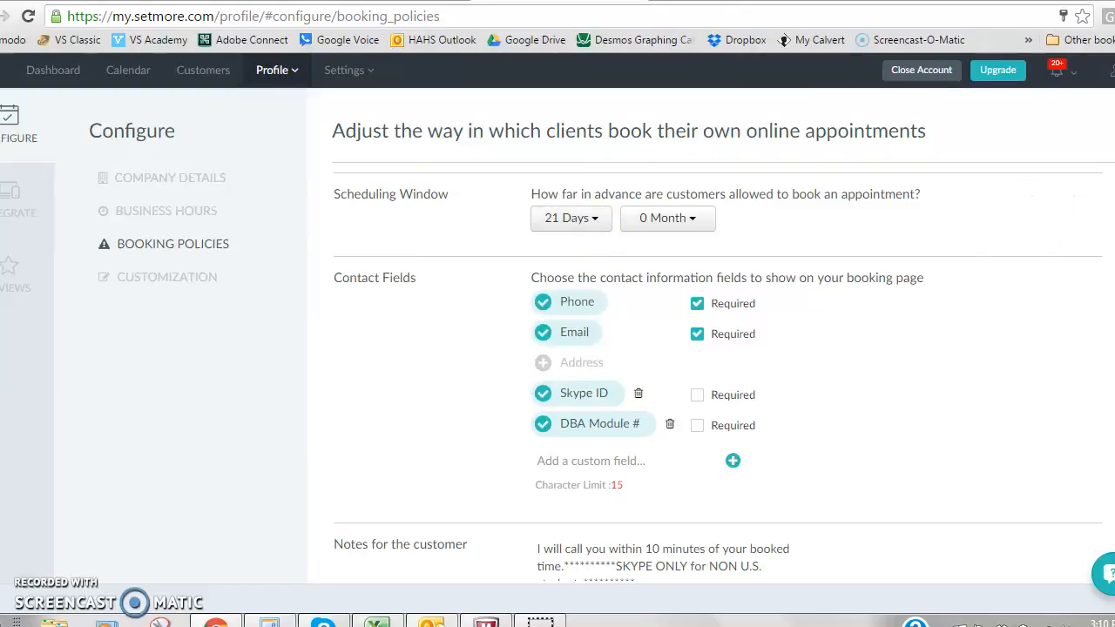
{"action": "scroll", "coordinate": [718, 375], "scroll_direction": "down", "scroll_amount": 1}
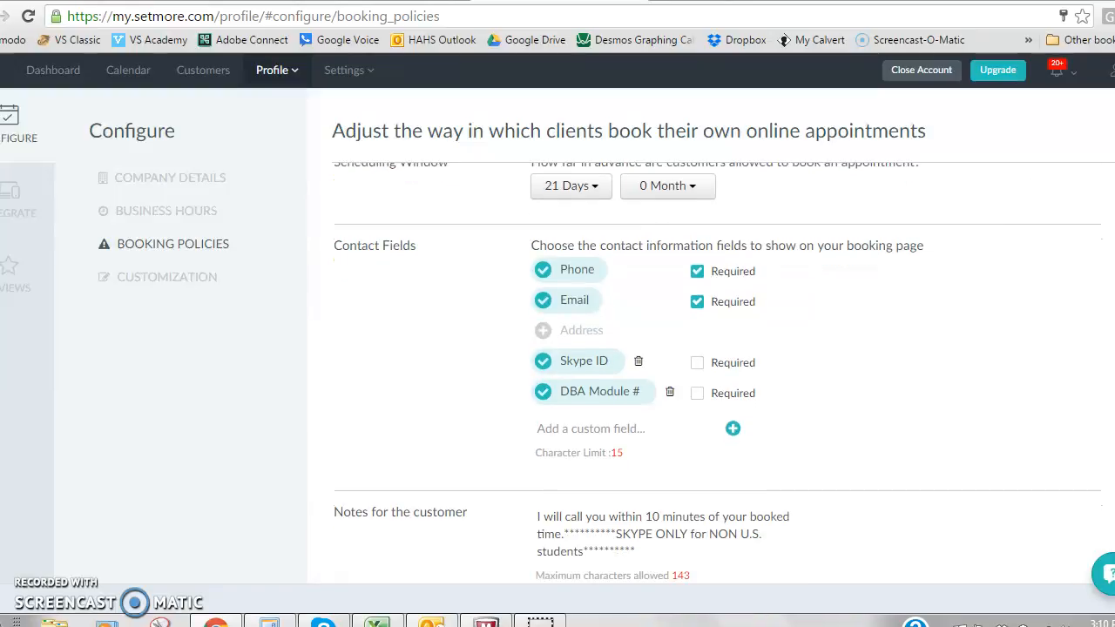
{"action": "scroll", "coordinate": [718, 374], "scroll_direction": "down", "scroll_amount": 1}
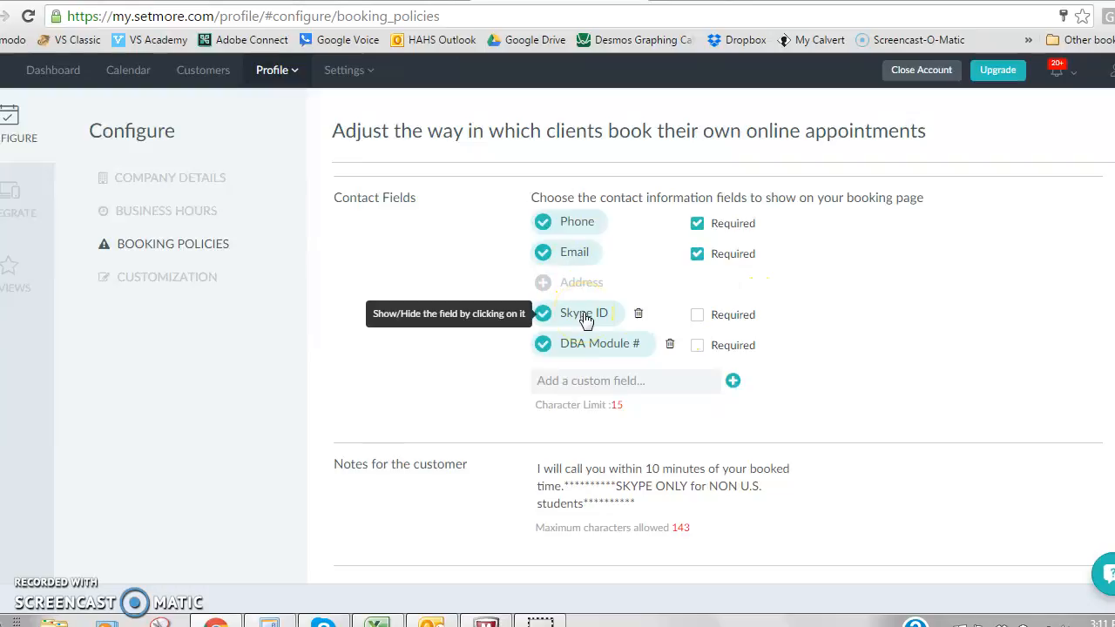
{"action": "left_click", "coordinate": [698, 347]}
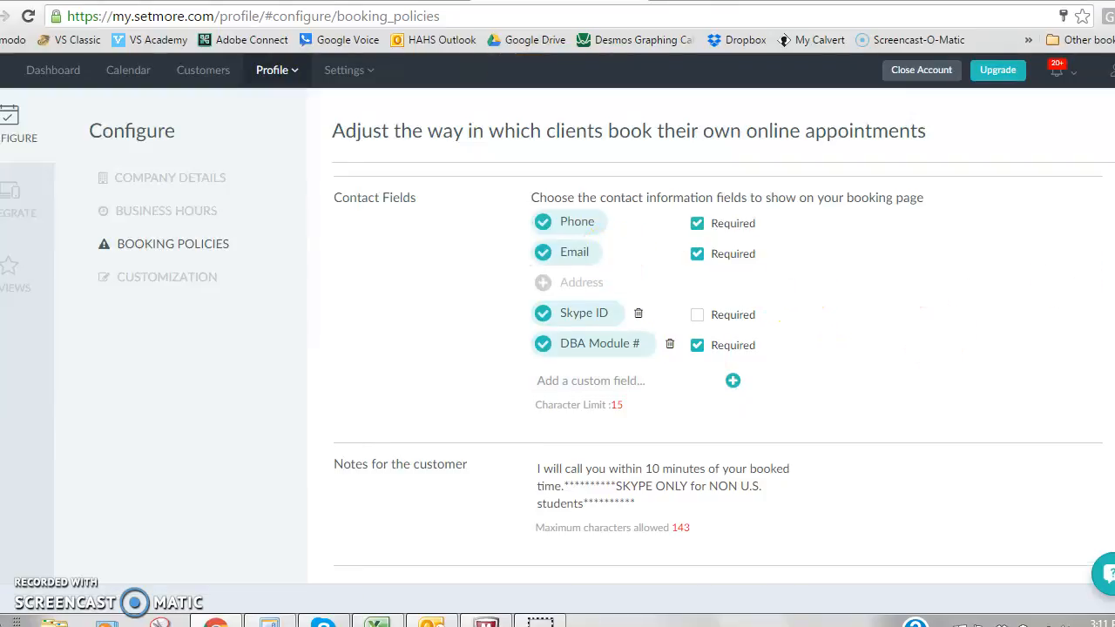
Examine the customer notes text and the cancellation policy in the booking policies.
{"action": "scroll", "coordinate": [933, 336], "scroll_direction": "down", "scroll_amount": 1}
{"action": "scroll", "coordinate": [718, 374], "scroll_direction": "down", "scroll_amount": 3}
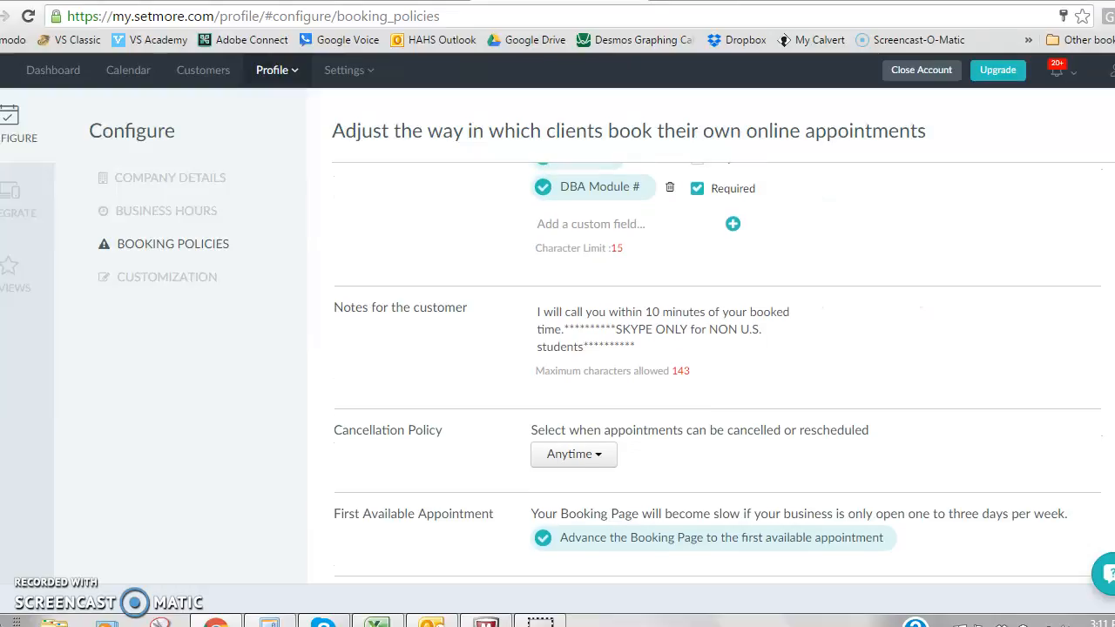
{"action": "scroll", "coordinate": [737, 343], "scroll_direction": "down", "scroll_amount": 1}
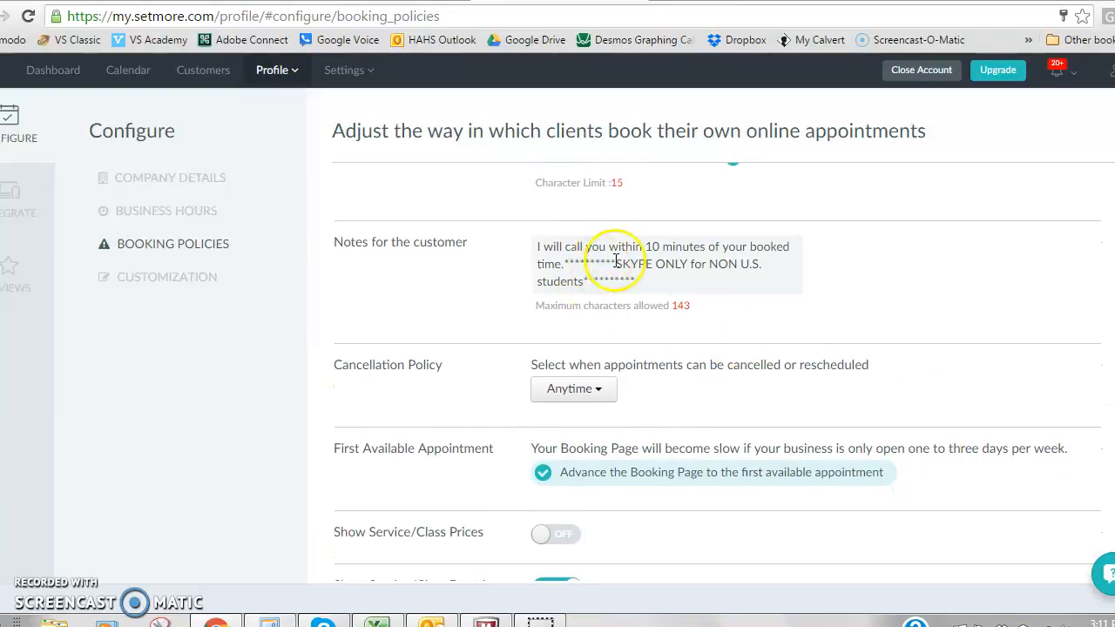
{"action": "left_click", "coordinate": [541, 247]}
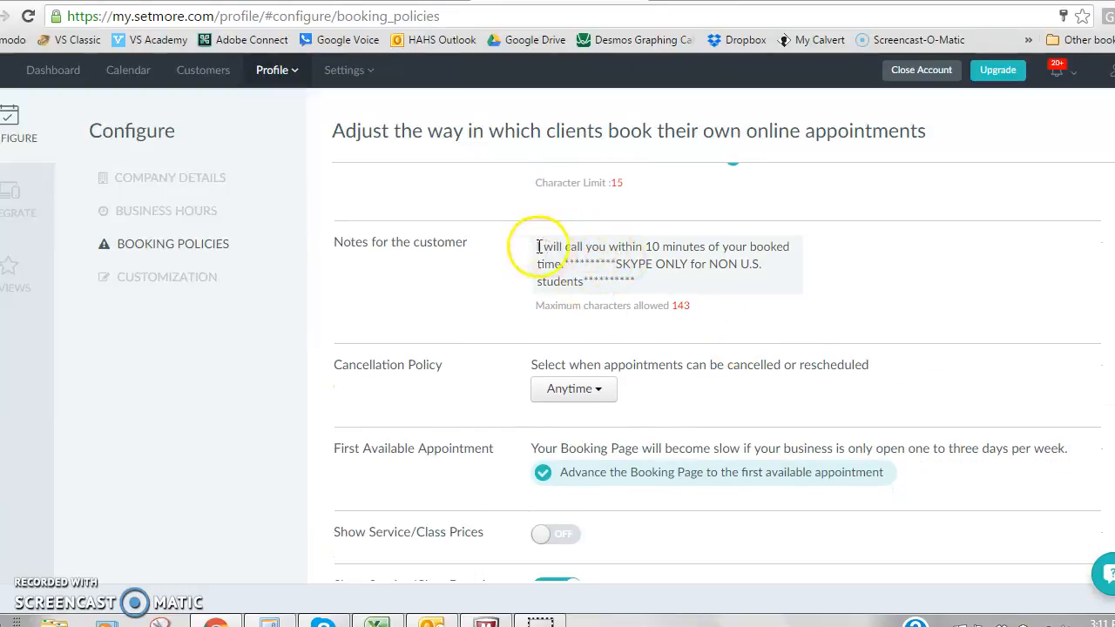
{"action": "left_click", "coordinate": [649, 287]}
{"action": "left_click", "coordinate": [634, 364]}
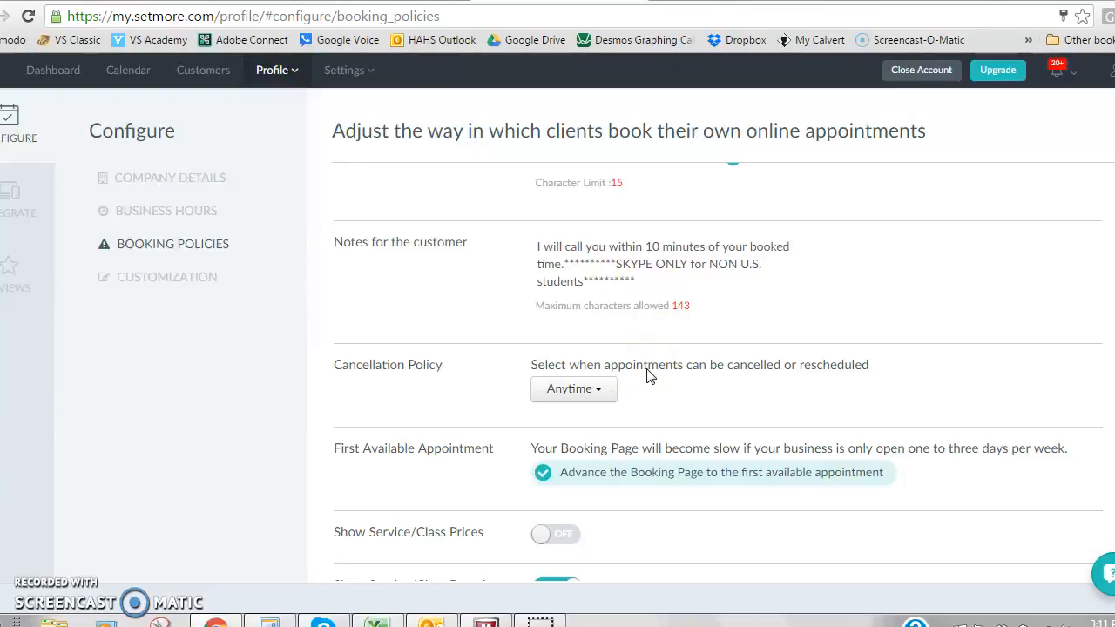
{"action": "left_click", "coordinate": [676, 344]}
Examine the remaining booking policies, from first available appointment and service display options through Show Menu Bar and Call Back Url.
{"action": "scroll", "coordinate": [719, 372], "scroll_direction": "down", "scroll_amount": 2}
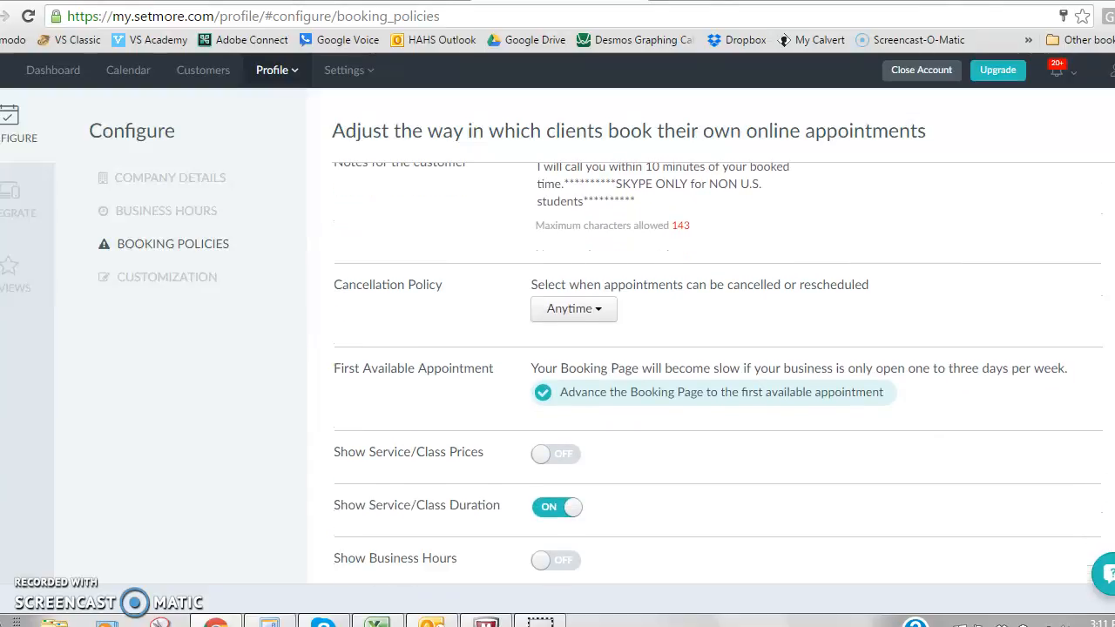
{"action": "scroll", "coordinate": [719, 365], "scroll_direction": "down", "scroll_amount": 1}
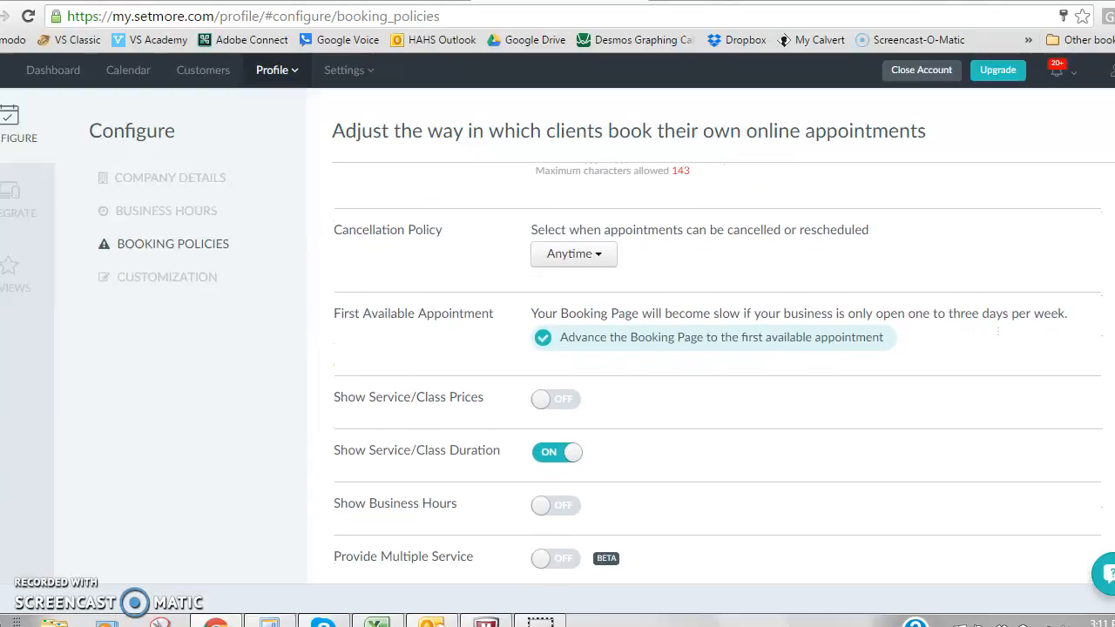
{"action": "scroll", "coordinate": [719, 372], "scroll_direction": "down", "scroll_amount": 1}
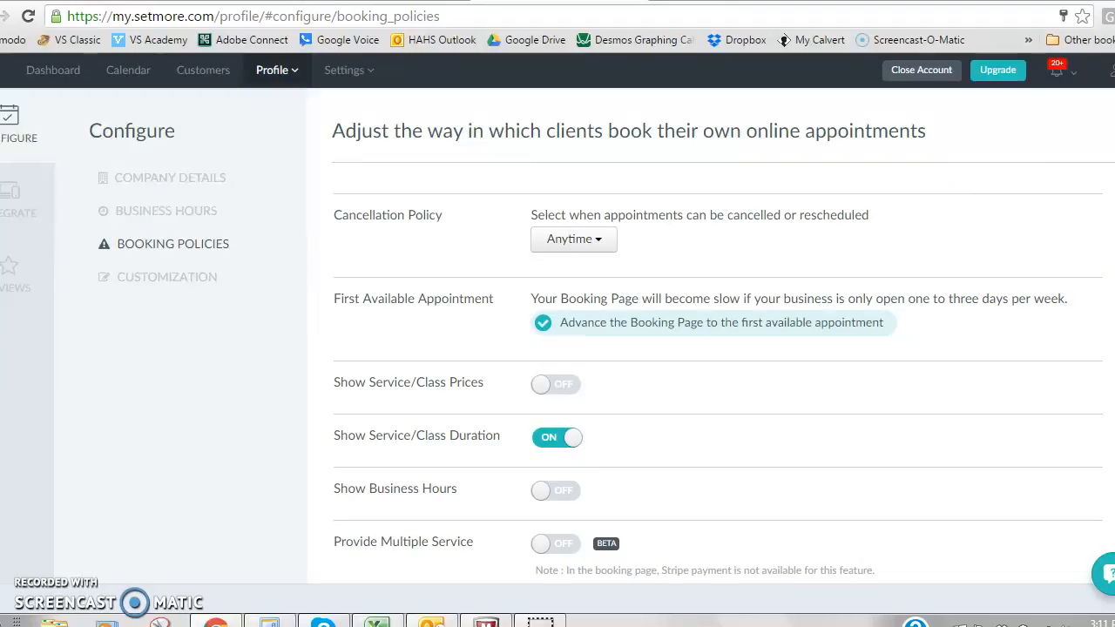
{"action": "scroll", "coordinate": [624, 159], "scroll_direction": "down", "scroll_amount": 1}
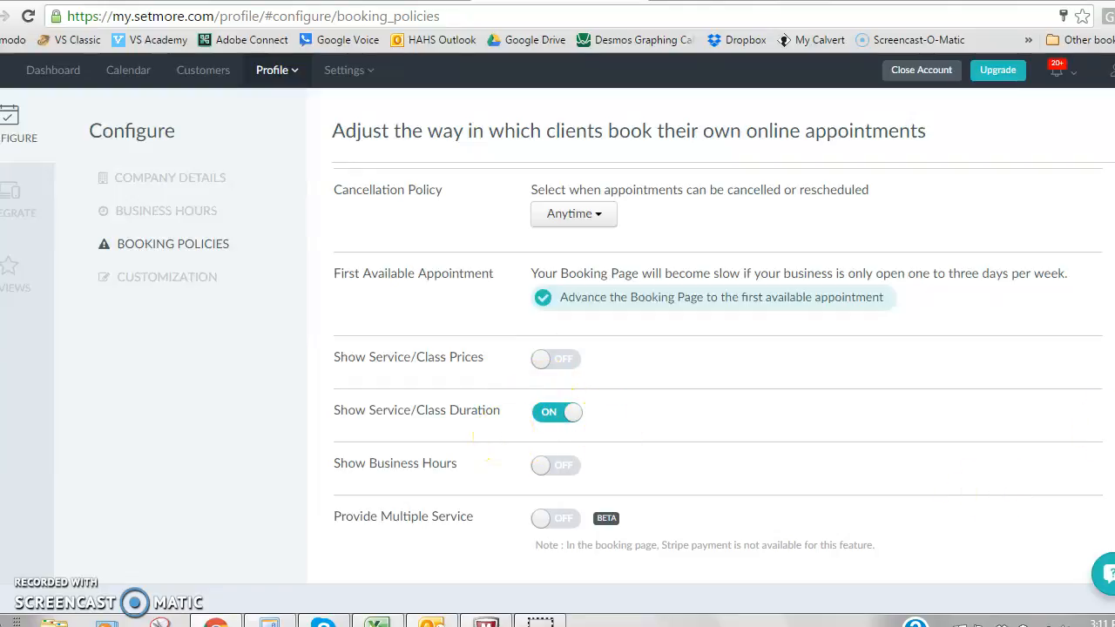
{"action": "scroll", "coordinate": [609, 374], "scroll_direction": "down", "scroll_amount": 3}
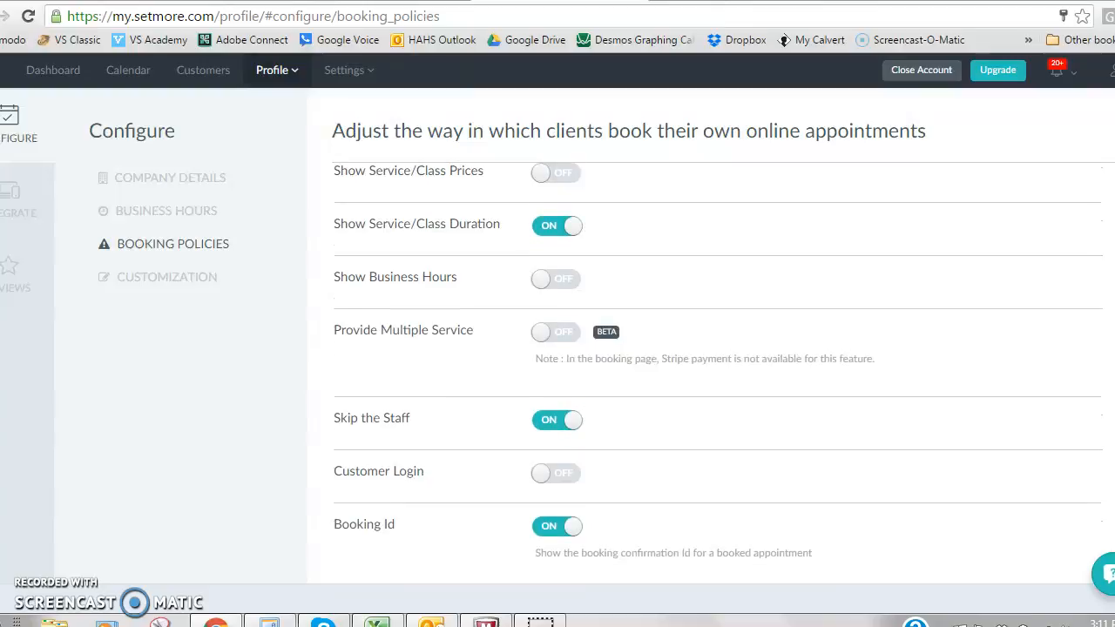
{"action": "scroll", "coordinate": [609, 348], "scroll_direction": "down", "scroll_amount": 3}
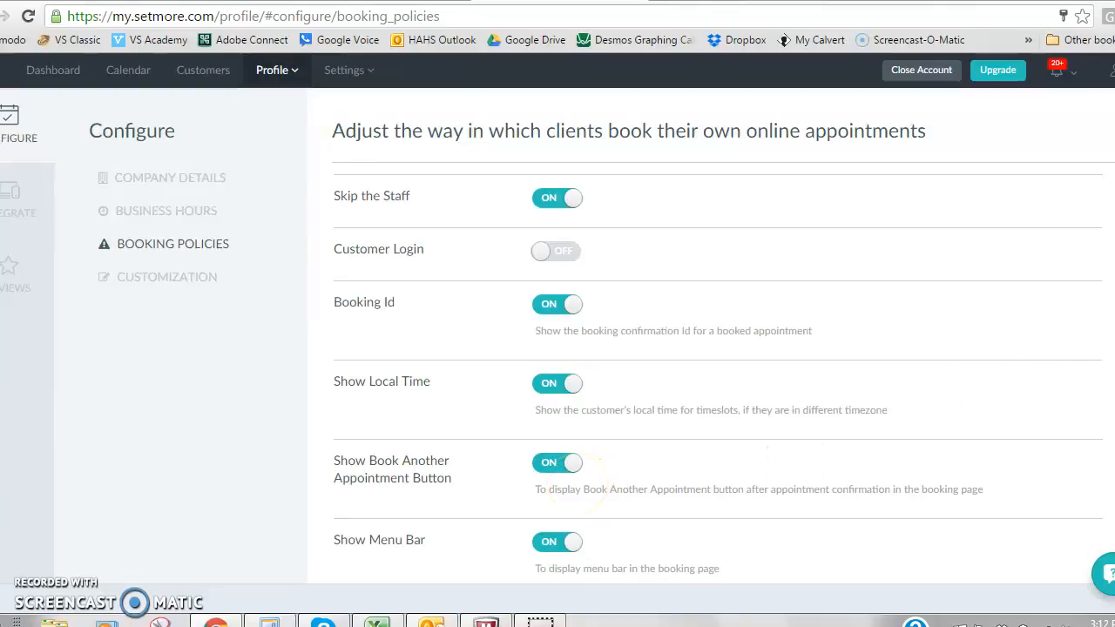
{"action": "scroll", "coordinate": [717, 371], "scroll_direction": "down", "scroll_amount": 3}
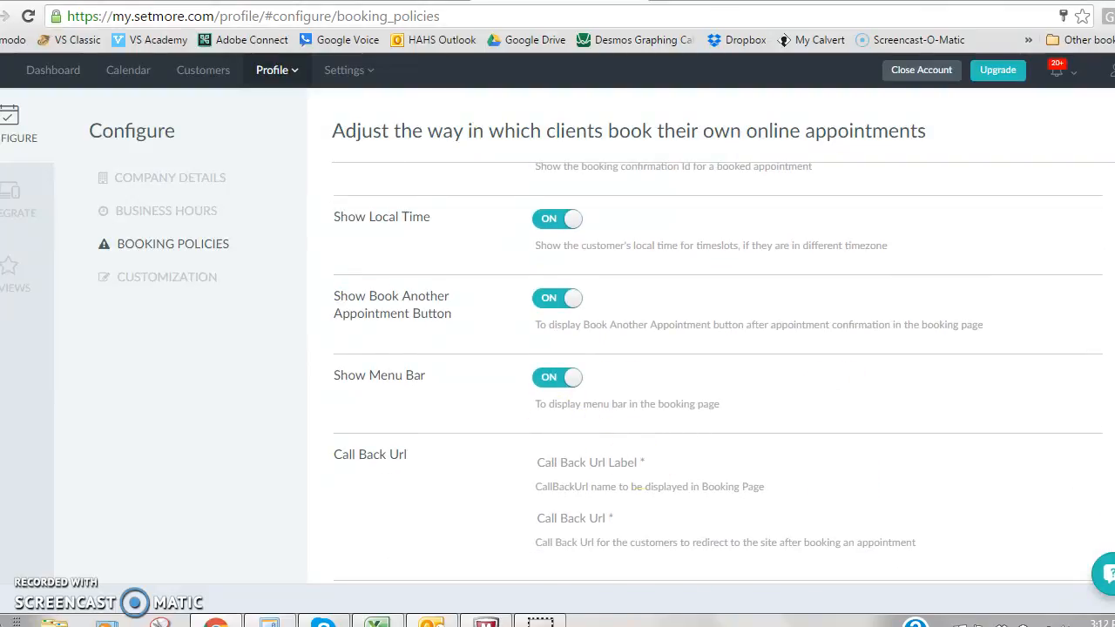
Open the booking page customization and examine its language, visible pages, time format and custom labels.
{"action": "left_click", "coordinate": [168, 278]}
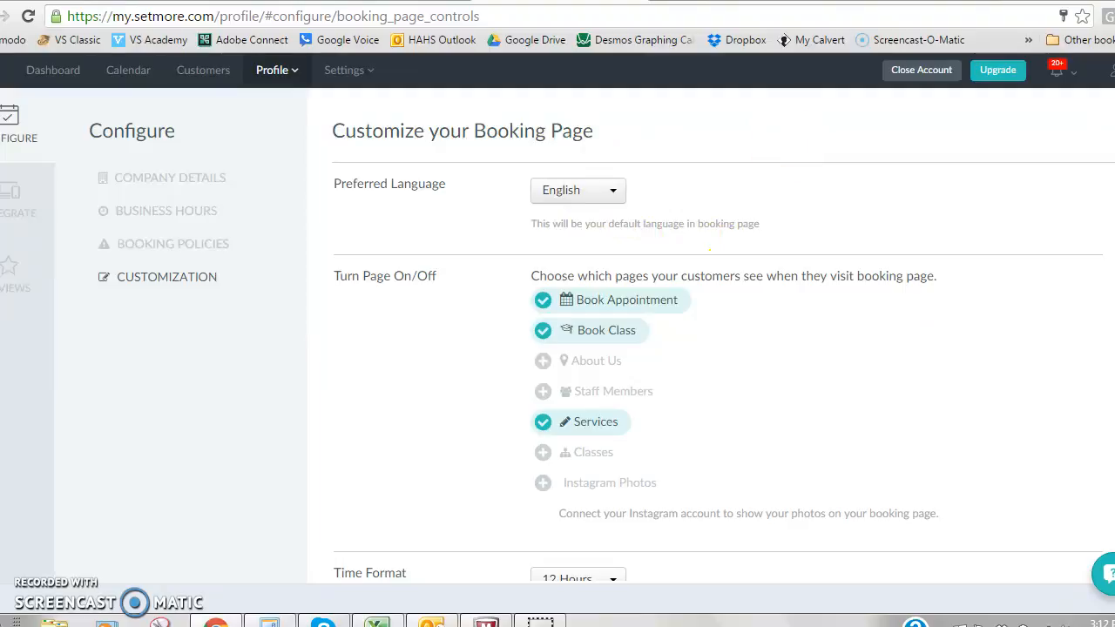
{"action": "scroll", "coordinate": [679, 200], "scroll_direction": "down", "scroll_amount": 1}
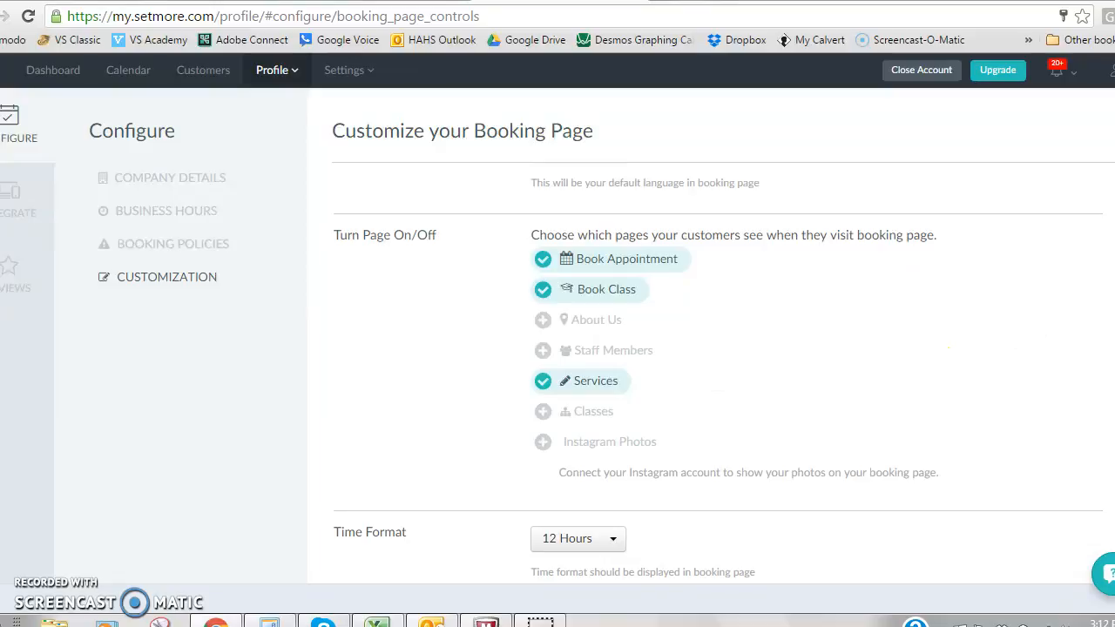
{"action": "scroll", "coordinate": [717, 375], "scroll_direction": "down", "scroll_amount": 2}
{"action": "scroll", "coordinate": [716, 367], "scroll_direction": "down", "scroll_amount": 1}
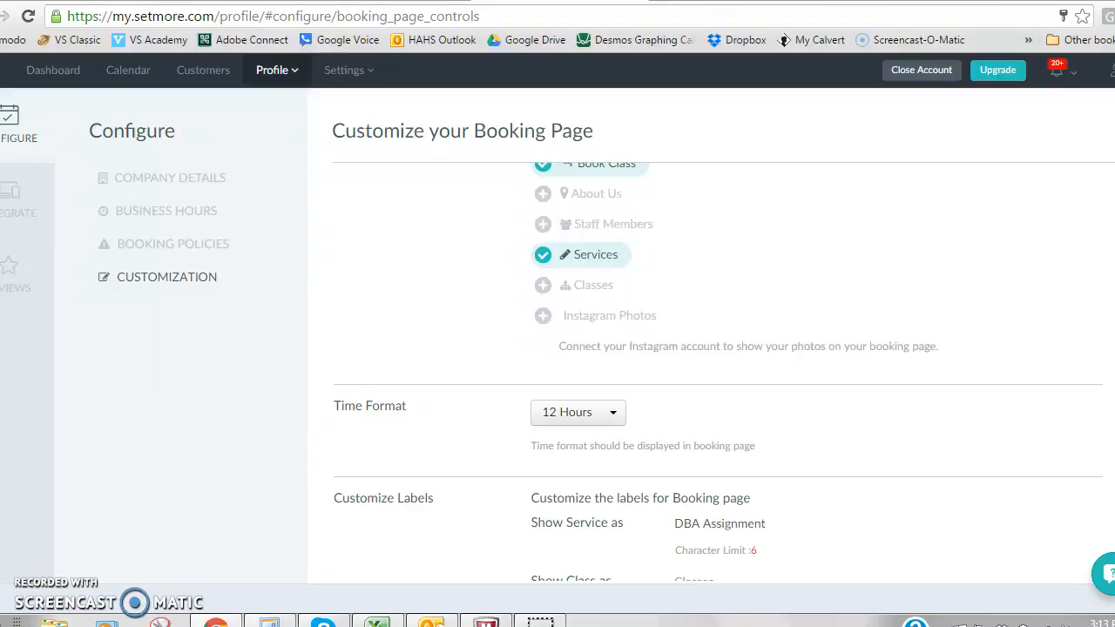
{"action": "scroll", "coordinate": [717, 373], "scroll_direction": "down", "scroll_amount": 1}
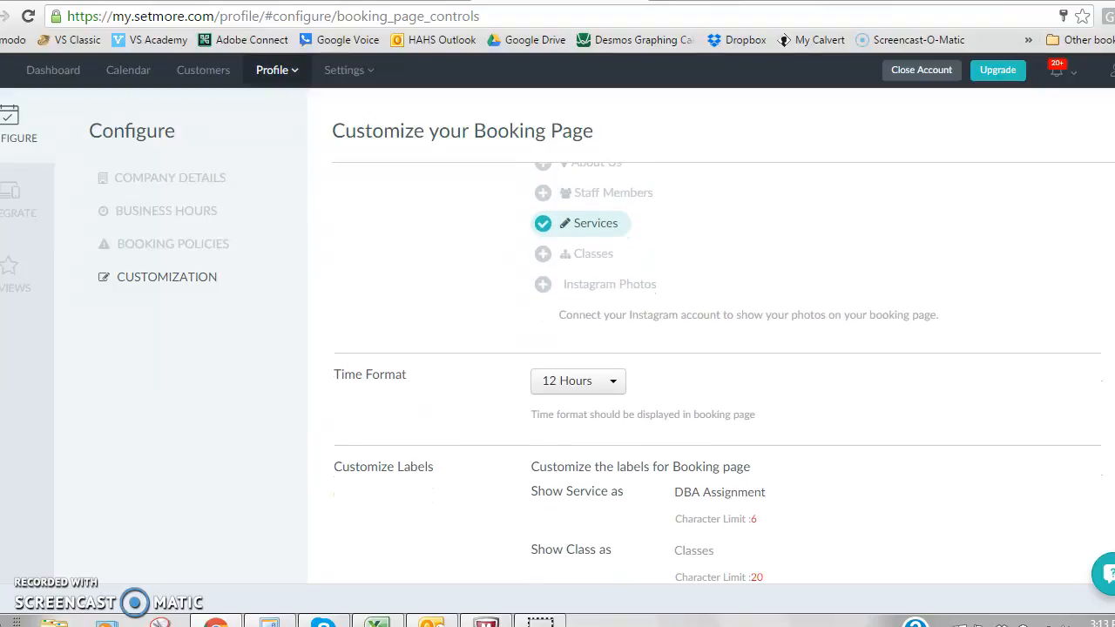
{"action": "scroll", "coordinate": [717, 373], "scroll_direction": "down", "scroll_amount": 1}
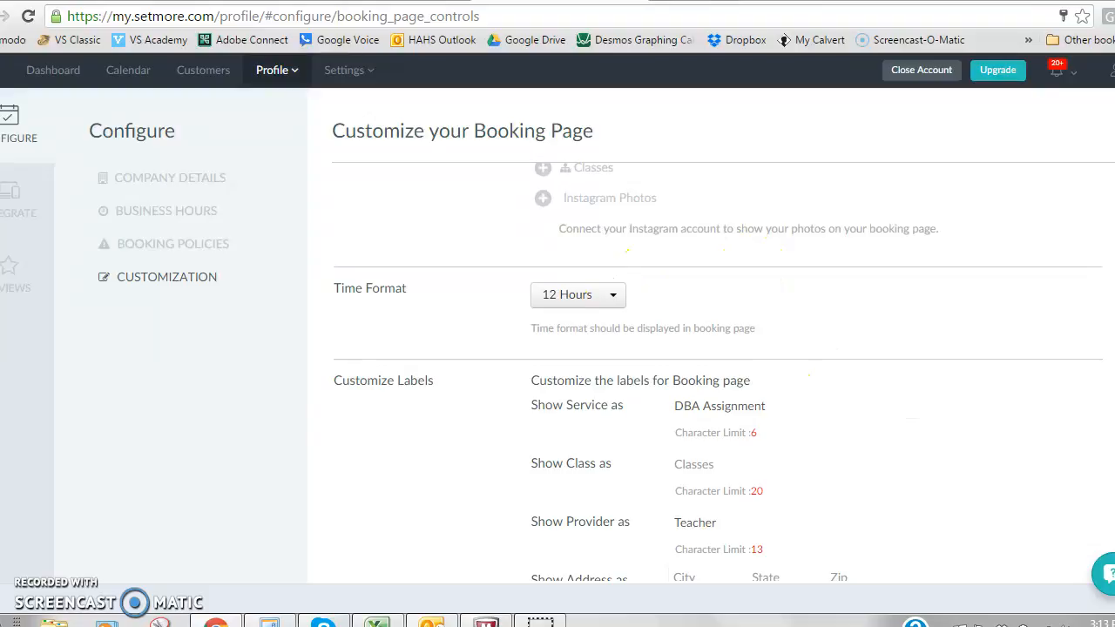
{"action": "scroll", "coordinate": [717, 372], "scroll_direction": "down", "scroll_amount": 1}
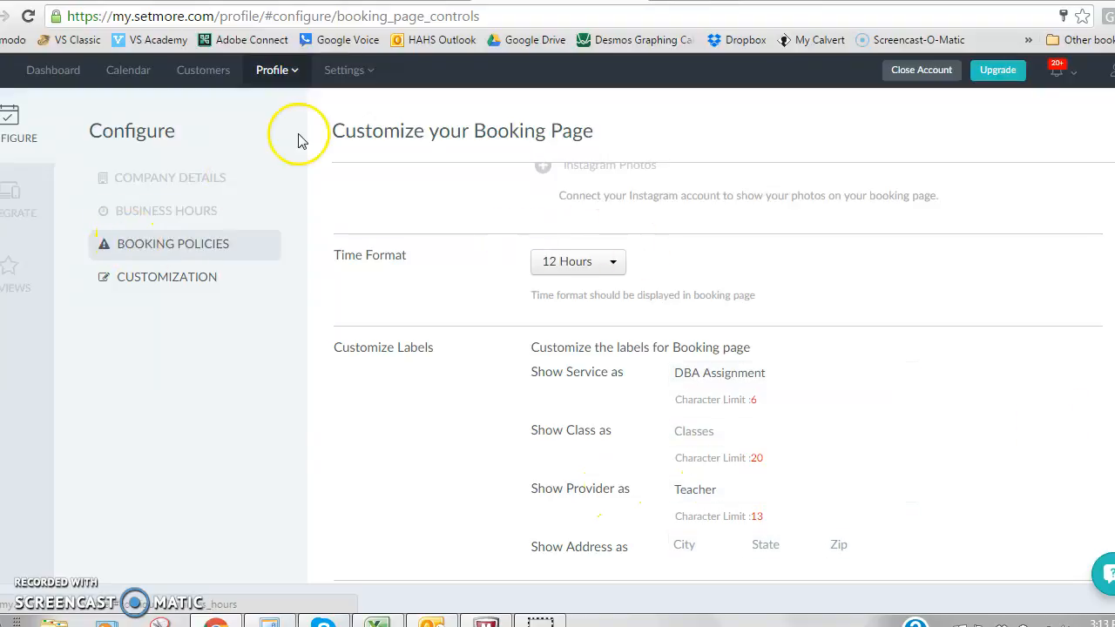
Open the website integration options and examine the steps for embedding the Book Appointment button.
{"action": "left_click", "coordinate": [11, 199]}
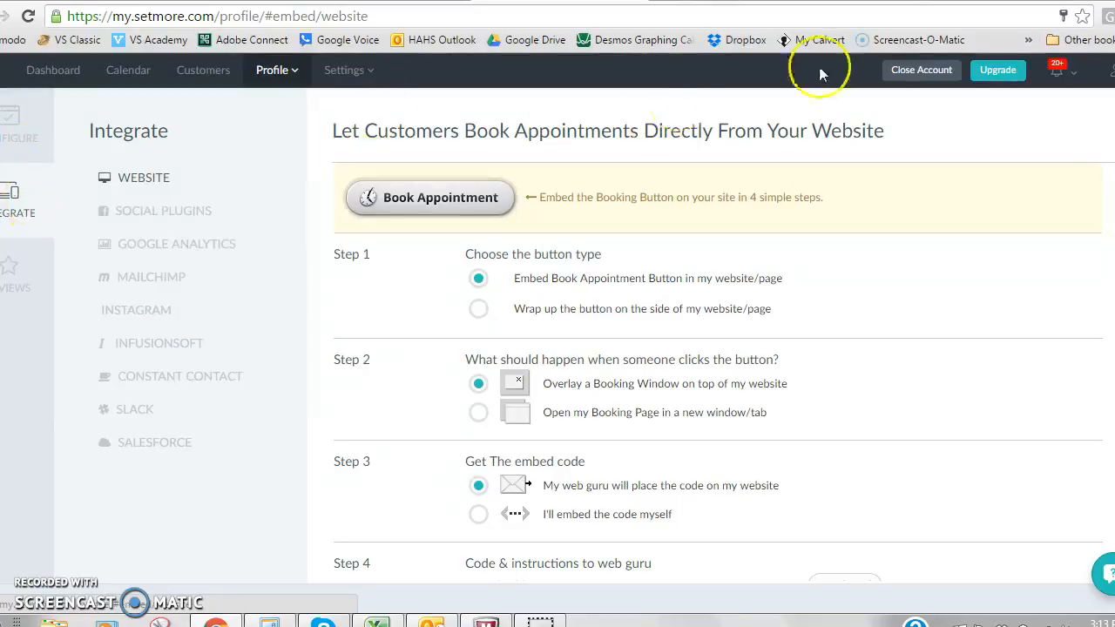
{"action": "scroll", "coordinate": [719, 372], "scroll_direction": "down", "scroll_amount": 1}
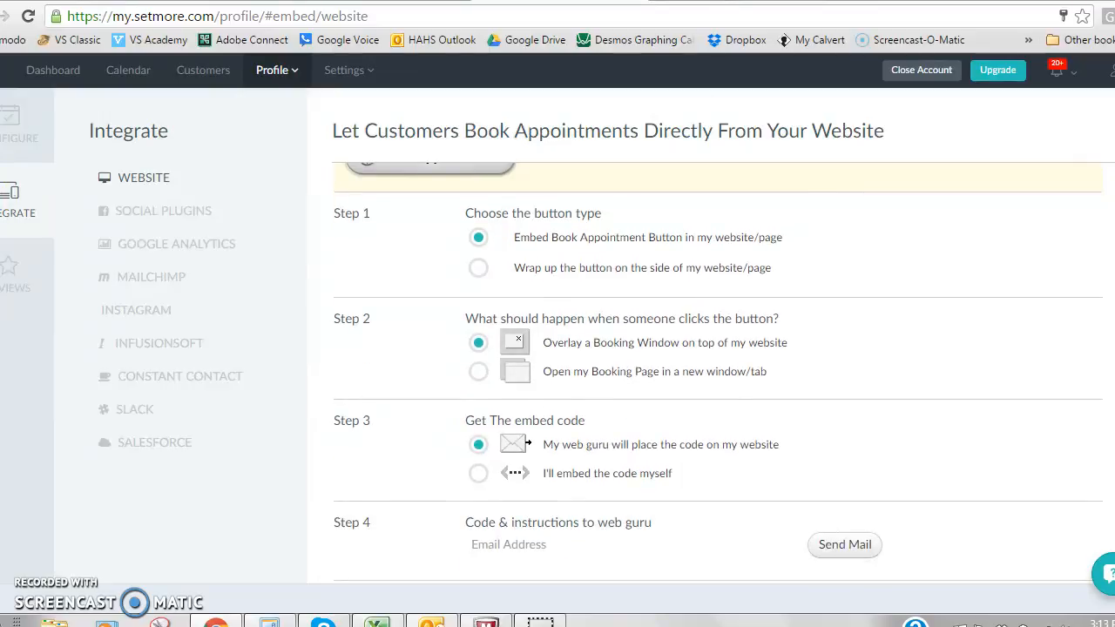
{"action": "scroll", "coordinate": [719, 371], "scroll_direction": "up", "scroll_amount": 1}
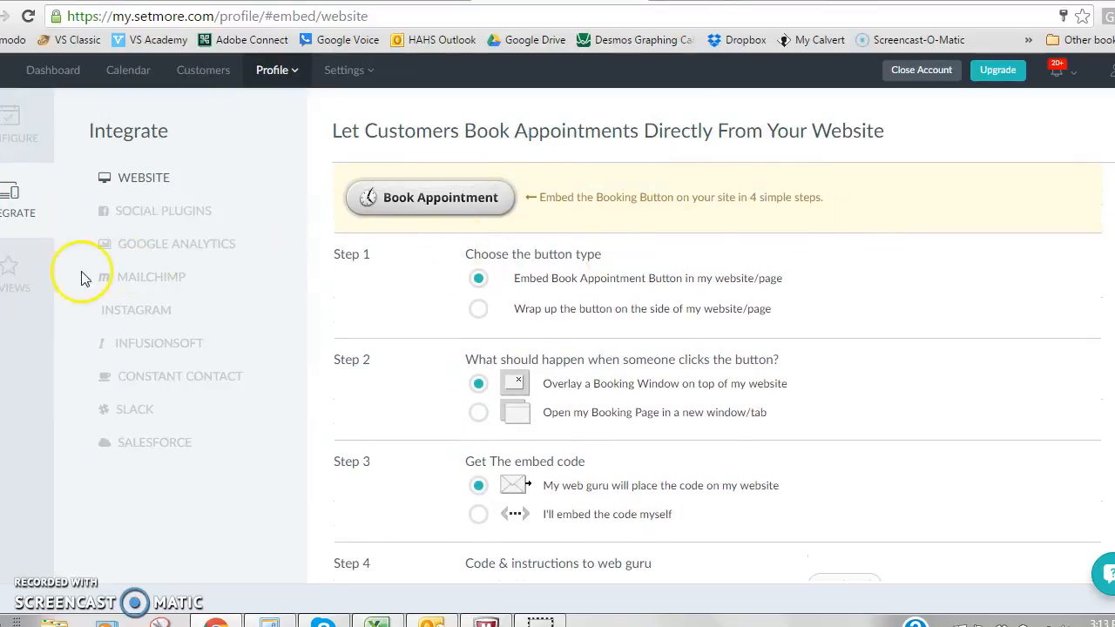
Open the staff settings and examine the staff member's details, provided services and working hours.
{"action": "left_click", "coordinate": [331, 71]}
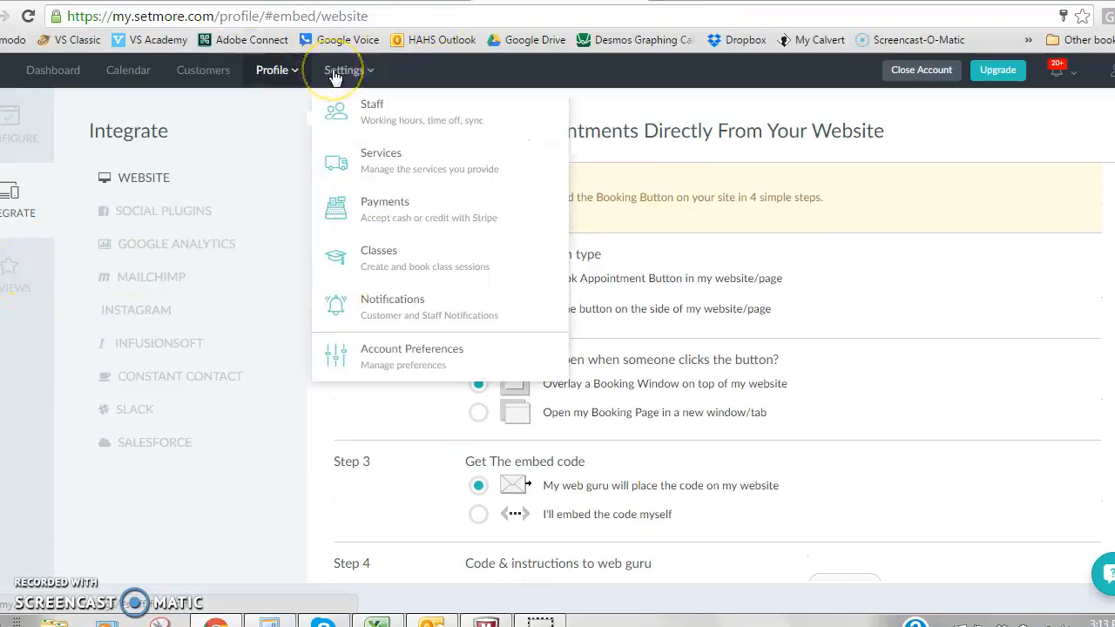
{"action": "left_click", "coordinate": [365, 107]}
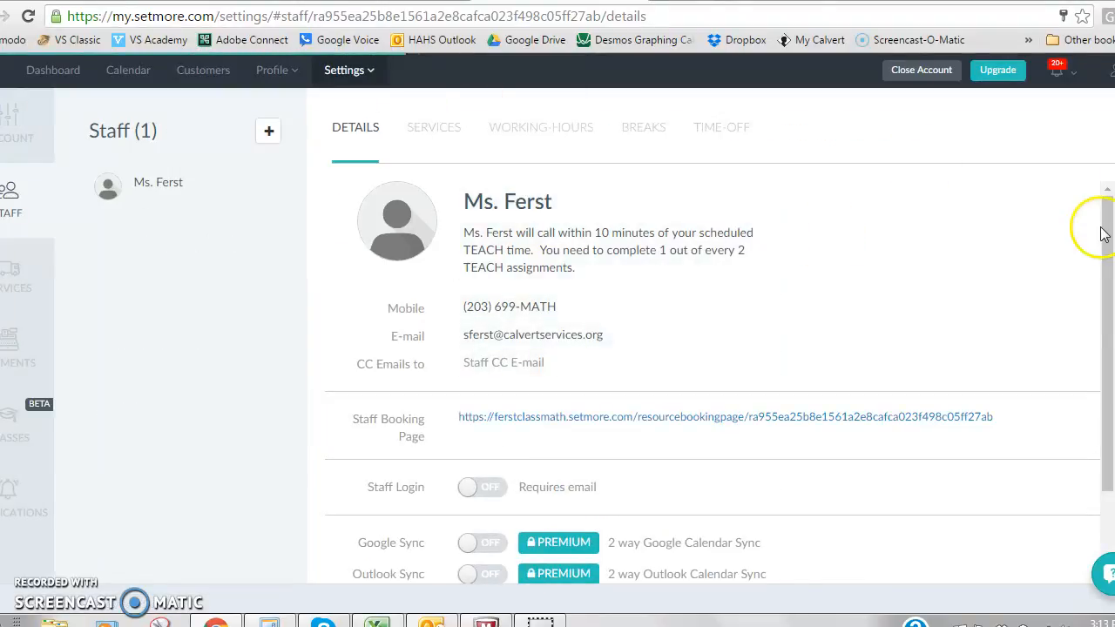
{"action": "mouse_move", "coordinate": [1105, 235]}
{"action": "left_mouse_down"}
{"action": "mouse_move", "coordinate": [1107, 252]}
{"action": "mouse_move", "coordinate": [1107, 225]}
{"action": "left_mouse_up"}
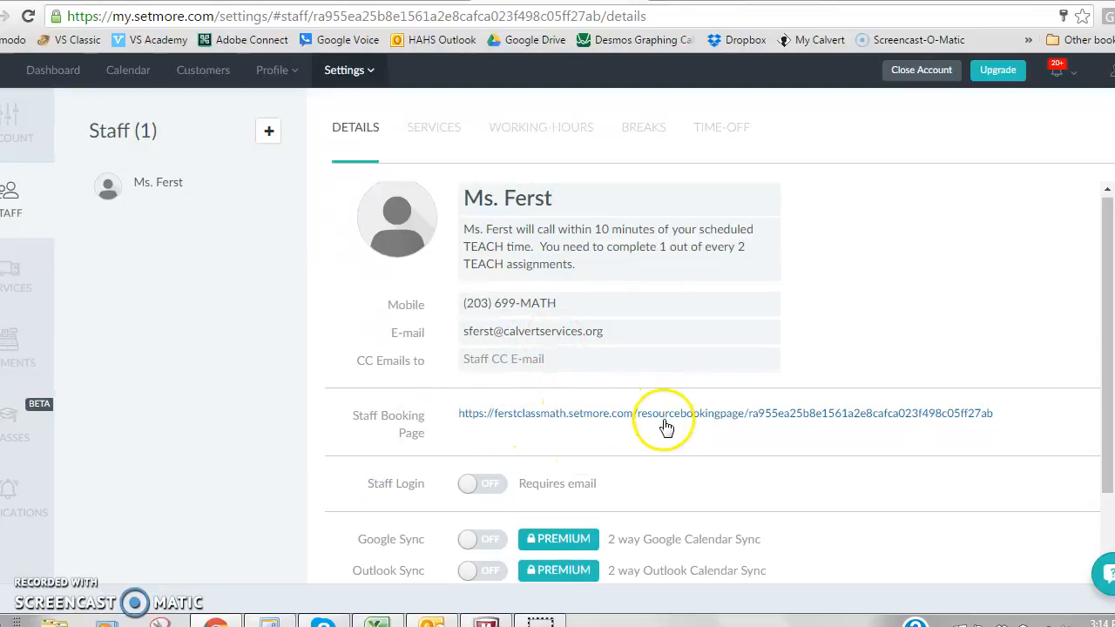
{"action": "left_click_drag", "start_coordinate": [1108, 327], "coordinate": [1097, 261]}
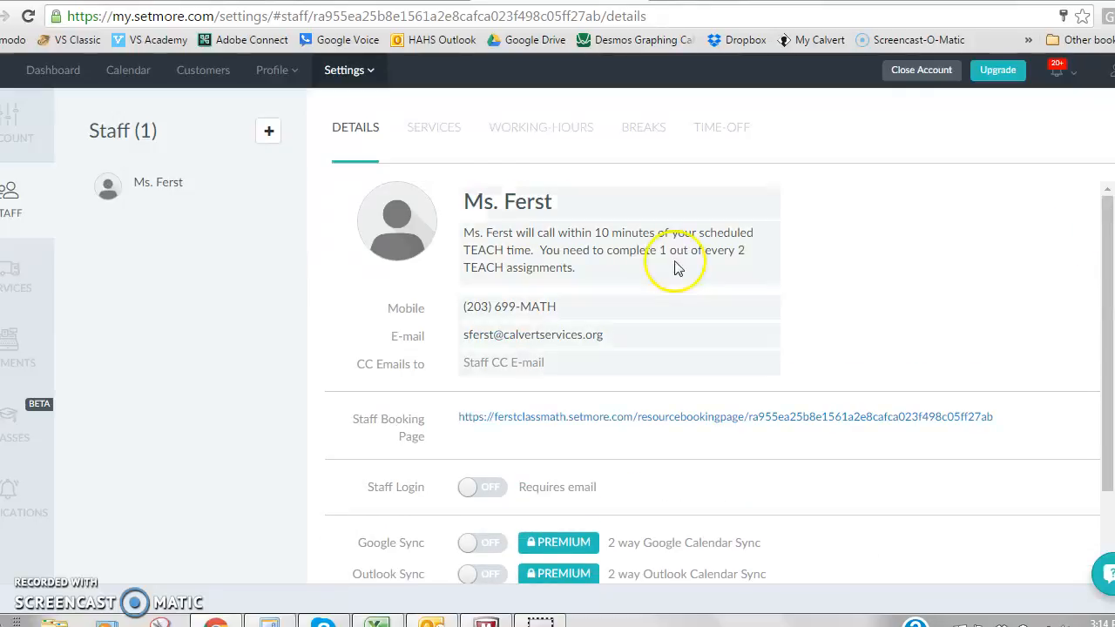
{"action": "left_click", "coordinate": [435, 128]}
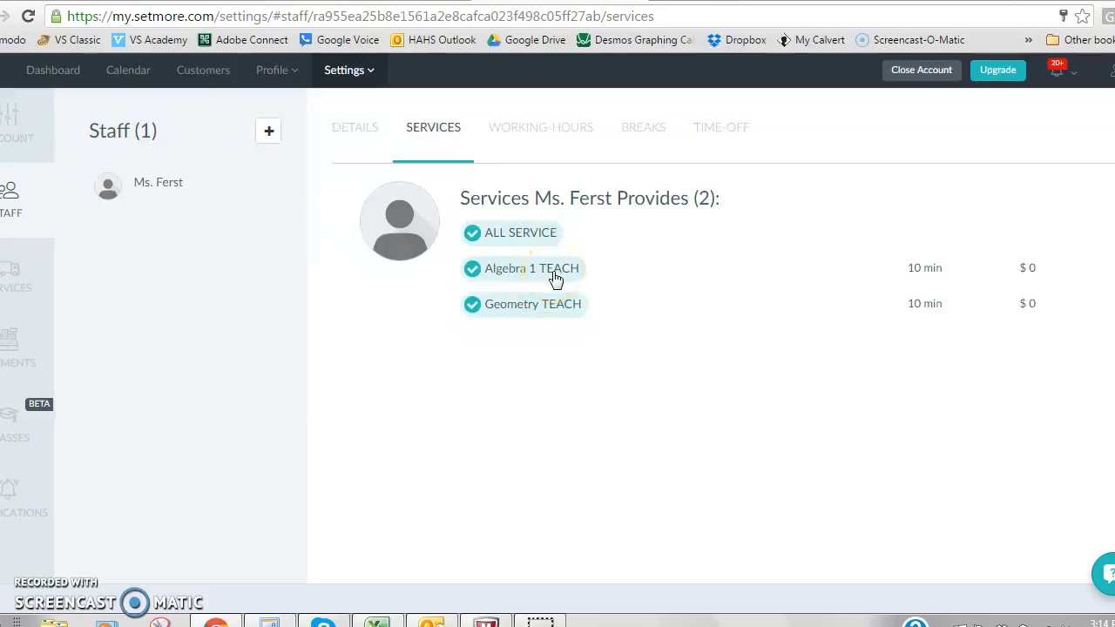
{"action": "left_click", "coordinate": [540, 131]}
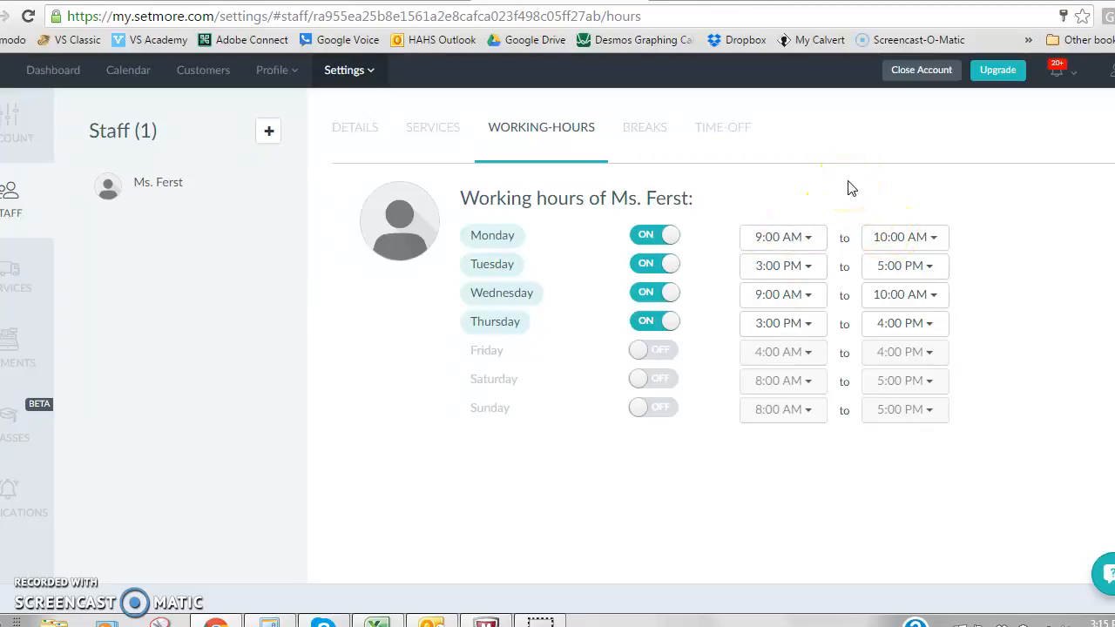
Add a Monday break from 12:00 PM to 1:00 PM for the staff member, and delete it again.
{"action": "left_click", "coordinate": [635, 130]}
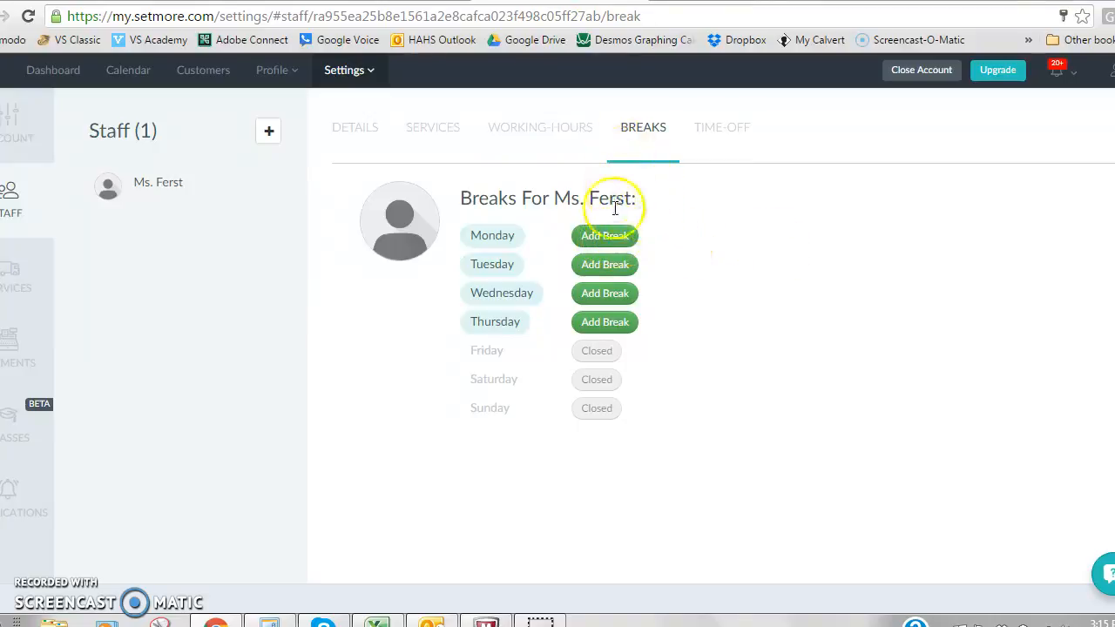
{"action": "left_click", "coordinate": [613, 241]}
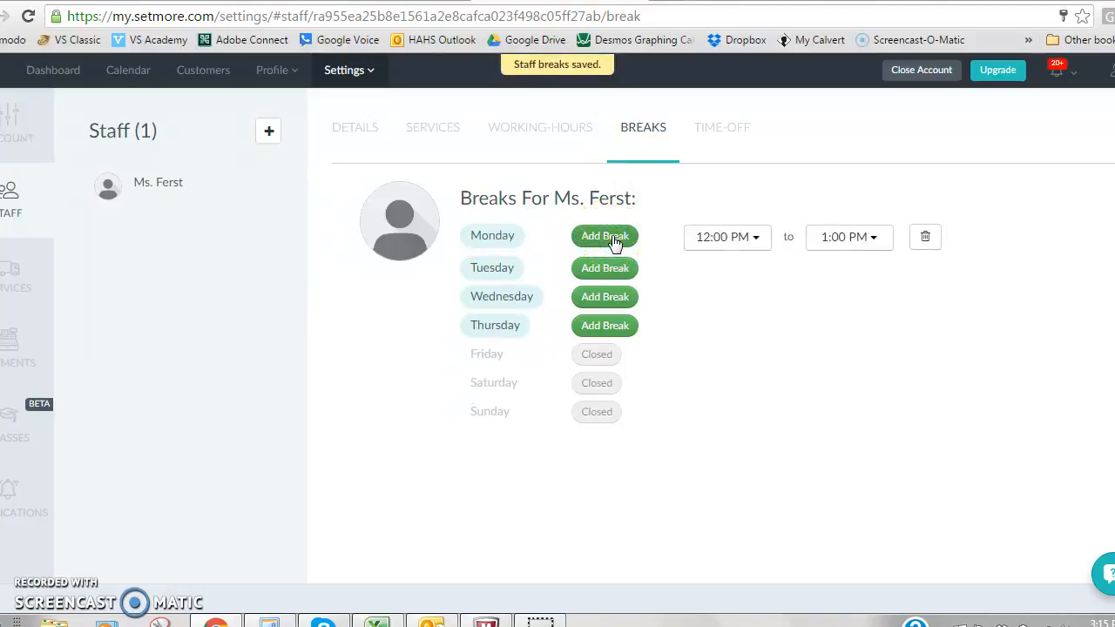
{"action": "left_click", "coordinate": [927, 236]}
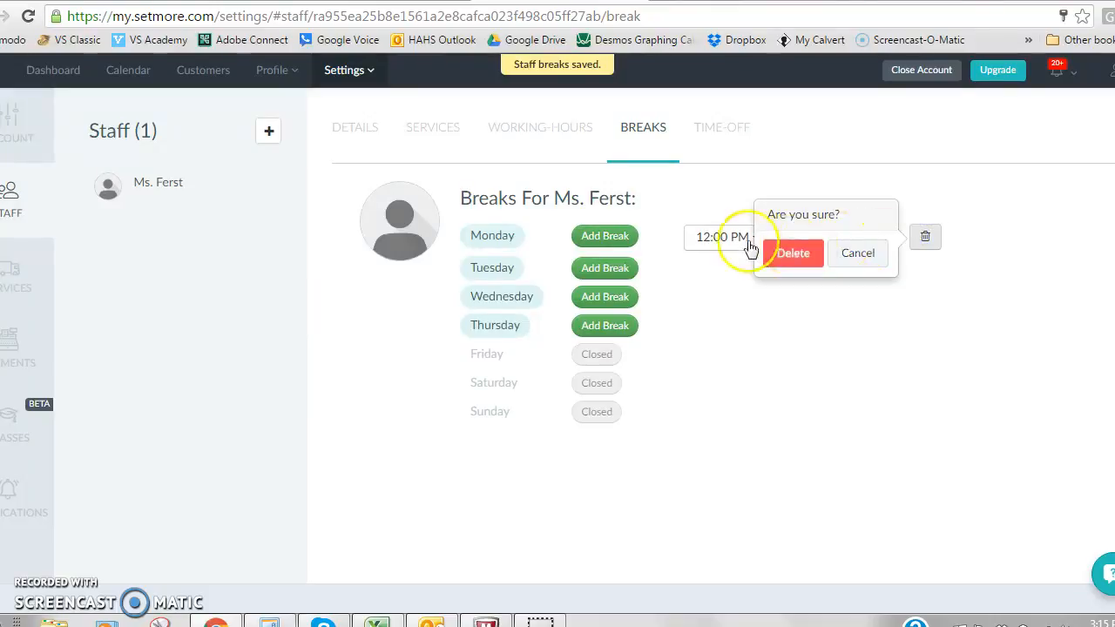
{"action": "left_click", "coordinate": [798, 258]}
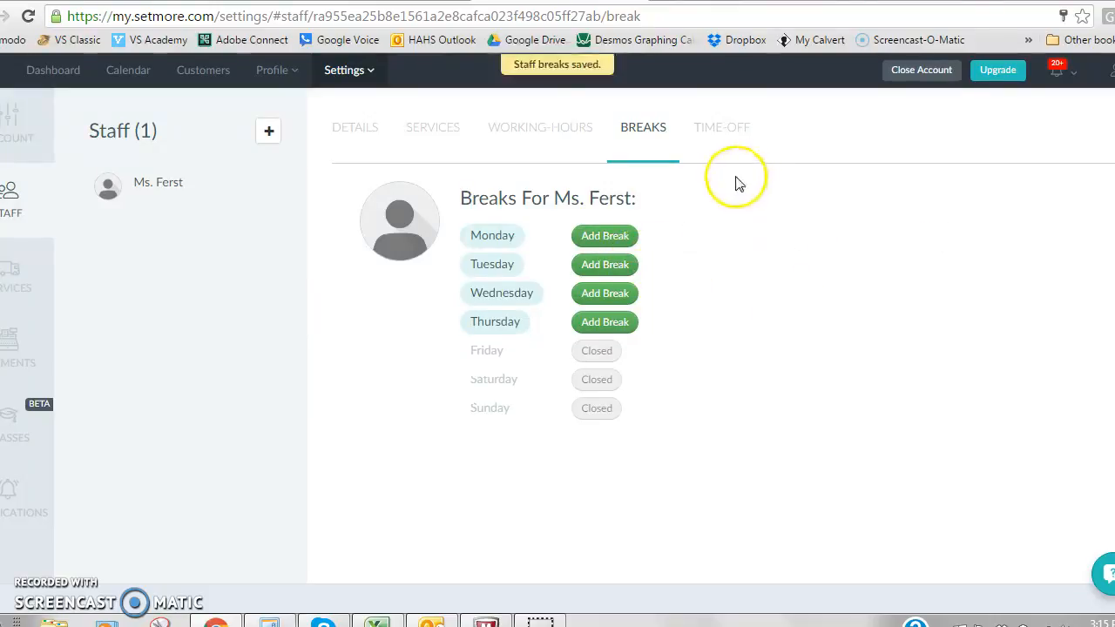
Open the staff member's time-off list and review its entries.
{"action": "left_click", "coordinate": [722, 136]}
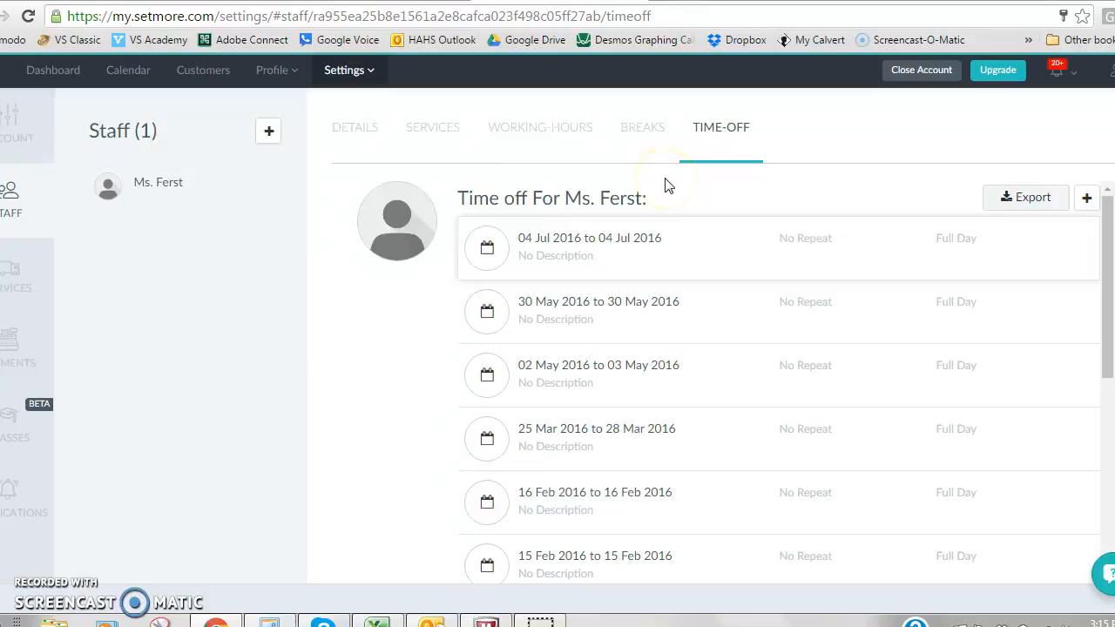
Open the Algebra 1 TEACH service and rename it Algebra 1 DBA.
{"action": "left_click", "coordinate": [9, 279]}
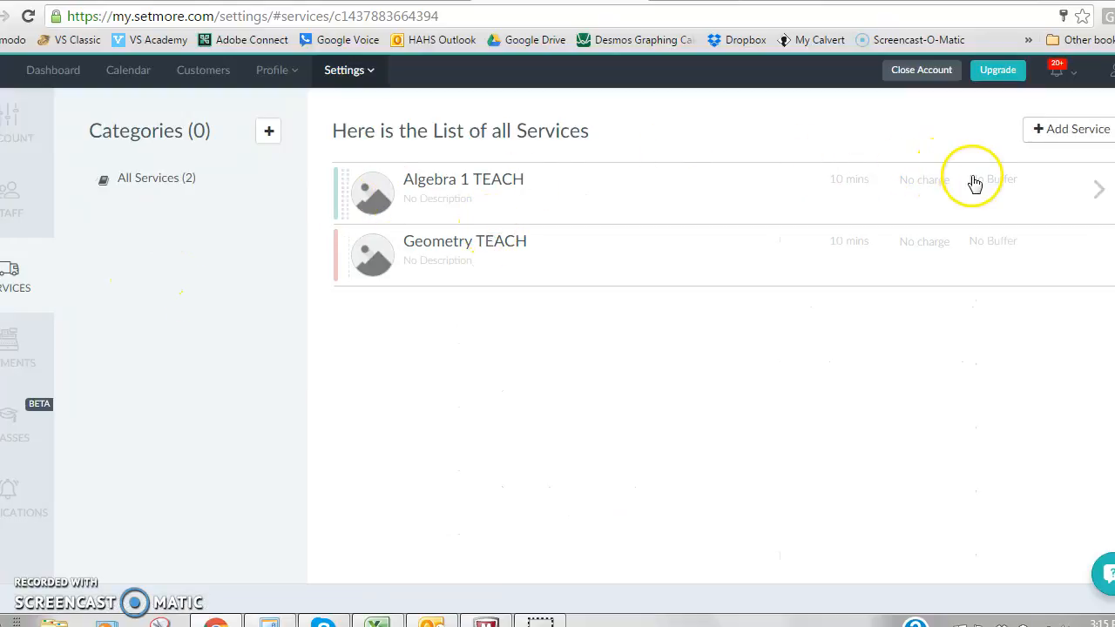
{"action": "left_click", "coordinate": [1098, 189]}
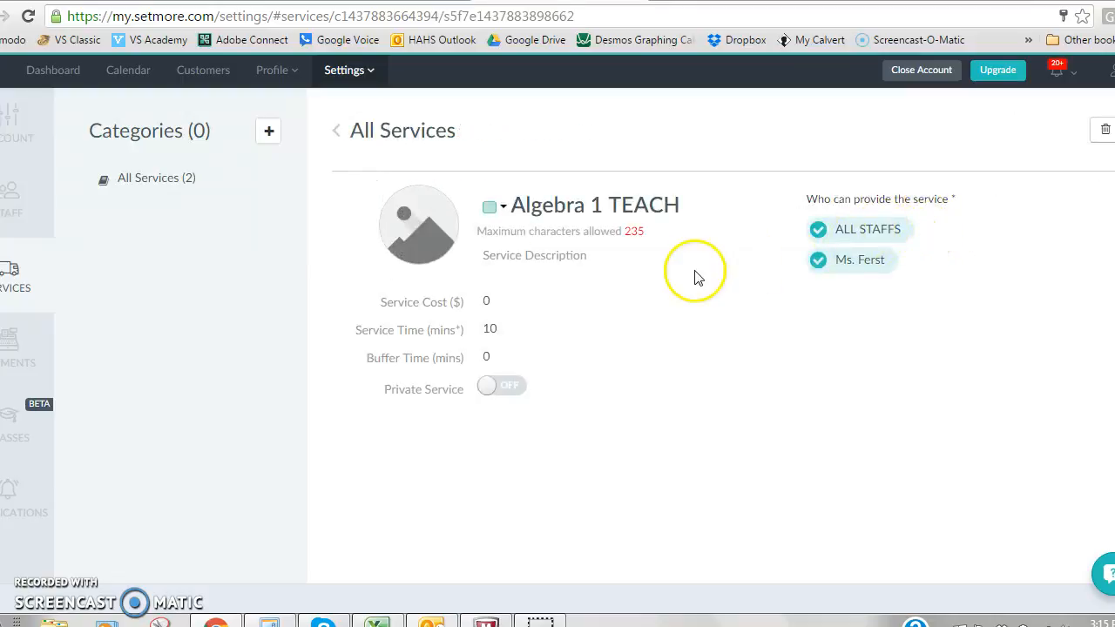
{"action": "left_click", "coordinate": [628, 202]}
{"action": "left_click_drag", "start_coordinate": [681, 202], "coordinate": [607, 205]}
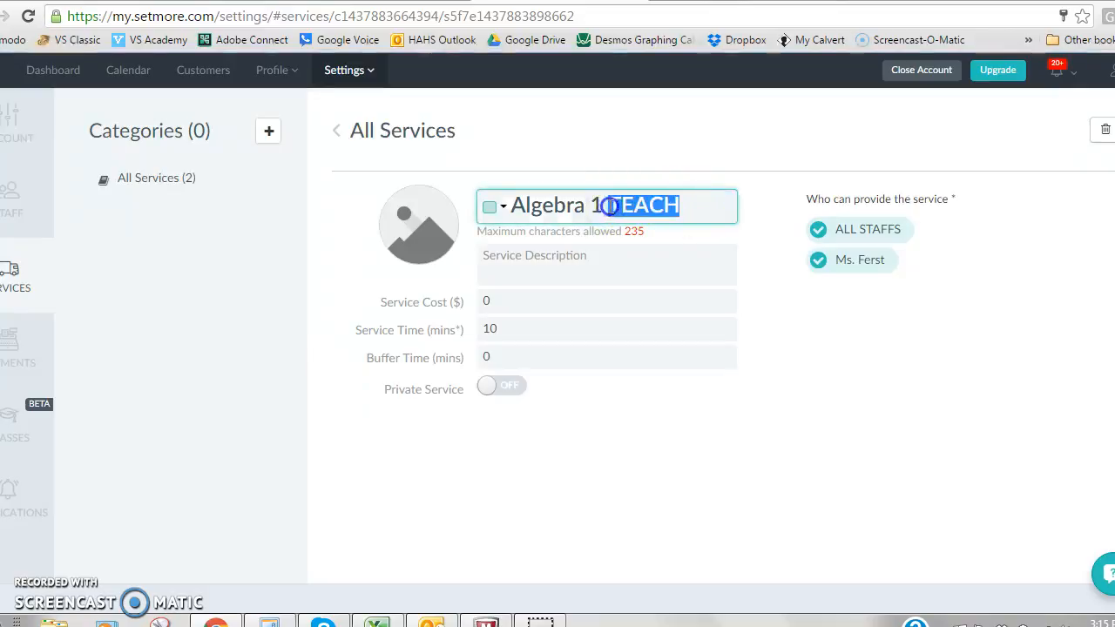
{"action": "type", "text": "DBA"}
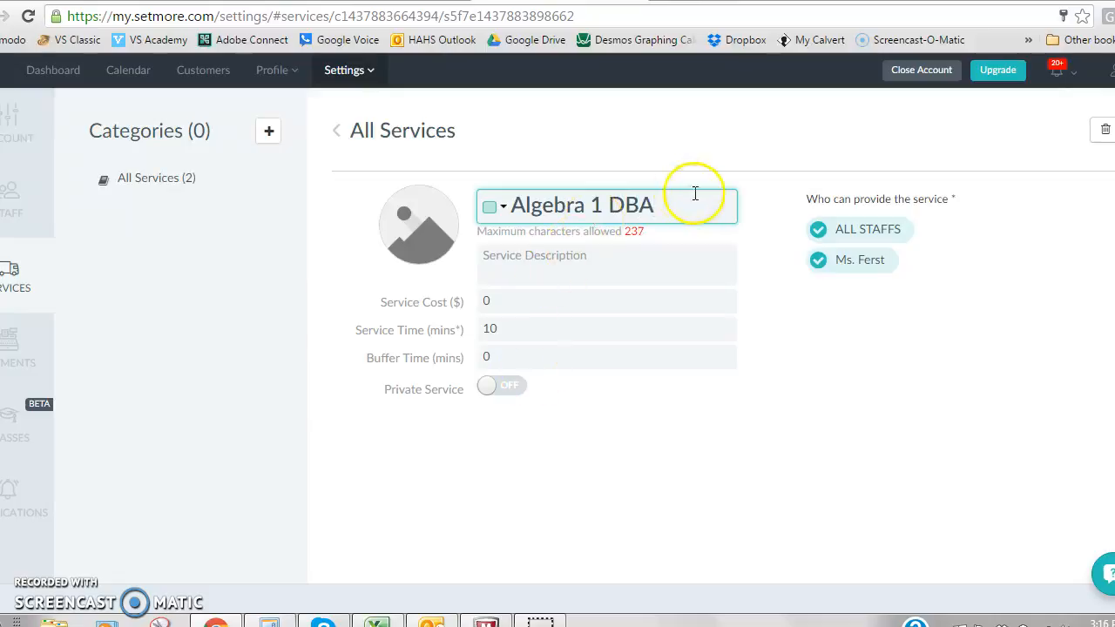
Save the Algebra 1 DBA service, and rename the Geometry TEACH service Geometry DBA with a service cost of 0.
{"action": "left_click", "coordinate": [167, 180]}
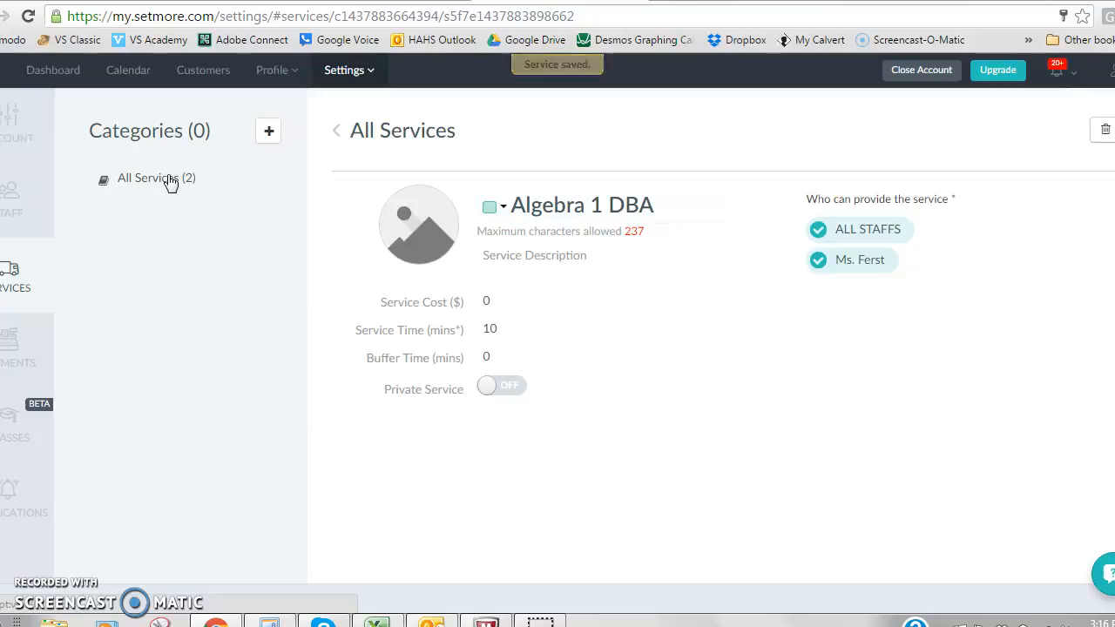
{"action": "left_click", "coordinate": [168, 183]}
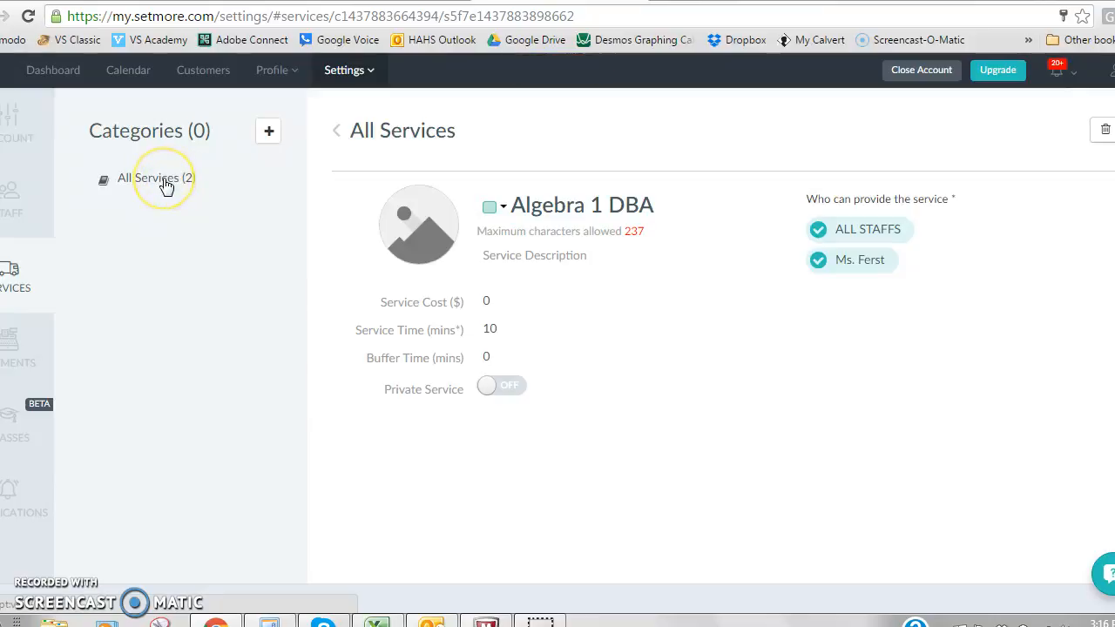
{"action": "left_click", "coordinate": [165, 183]}
{"action": "left_click", "coordinate": [525, 245]}
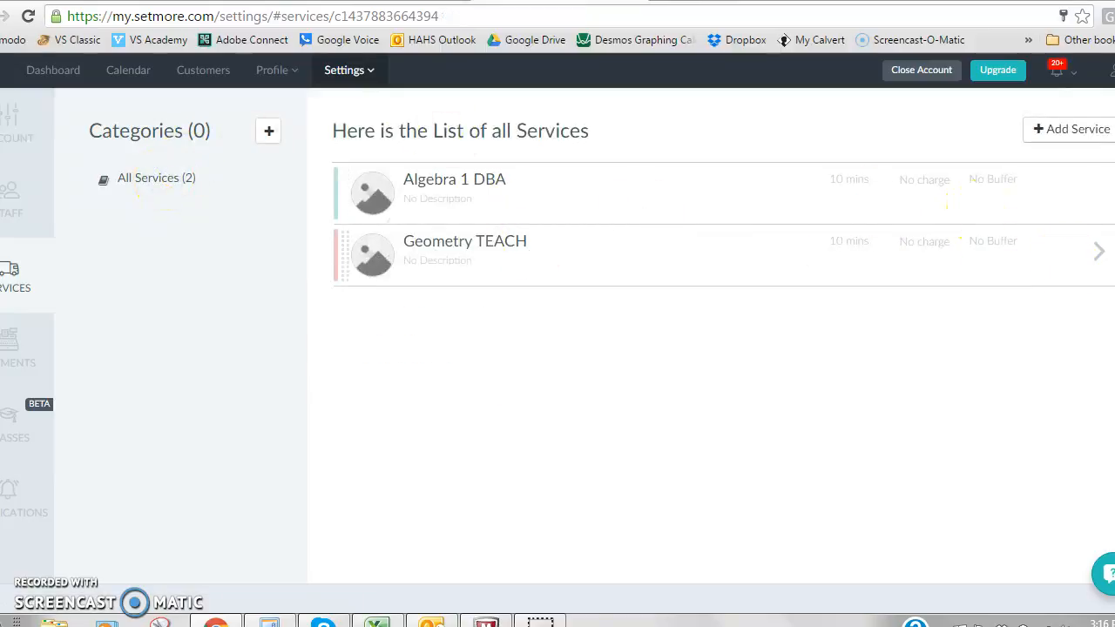
{"action": "left_click", "coordinate": [1098, 253]}
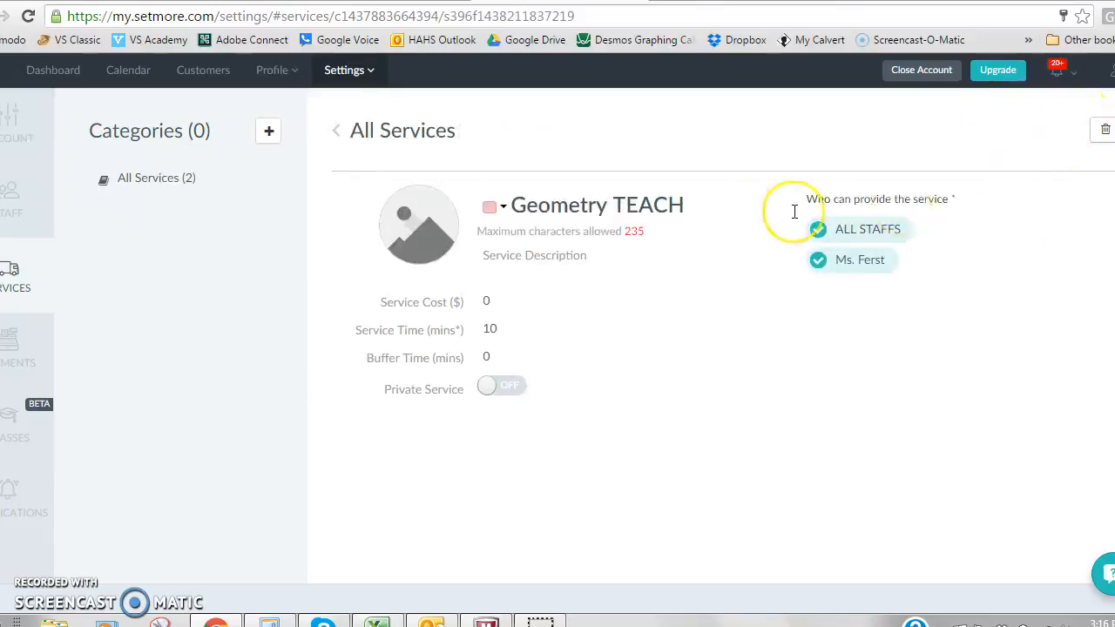
{"action": "left_click_drag", "start_coordinate": [695, 205], "coordinate": [619, 206]}
{"action": "type", "text": "DBA"}
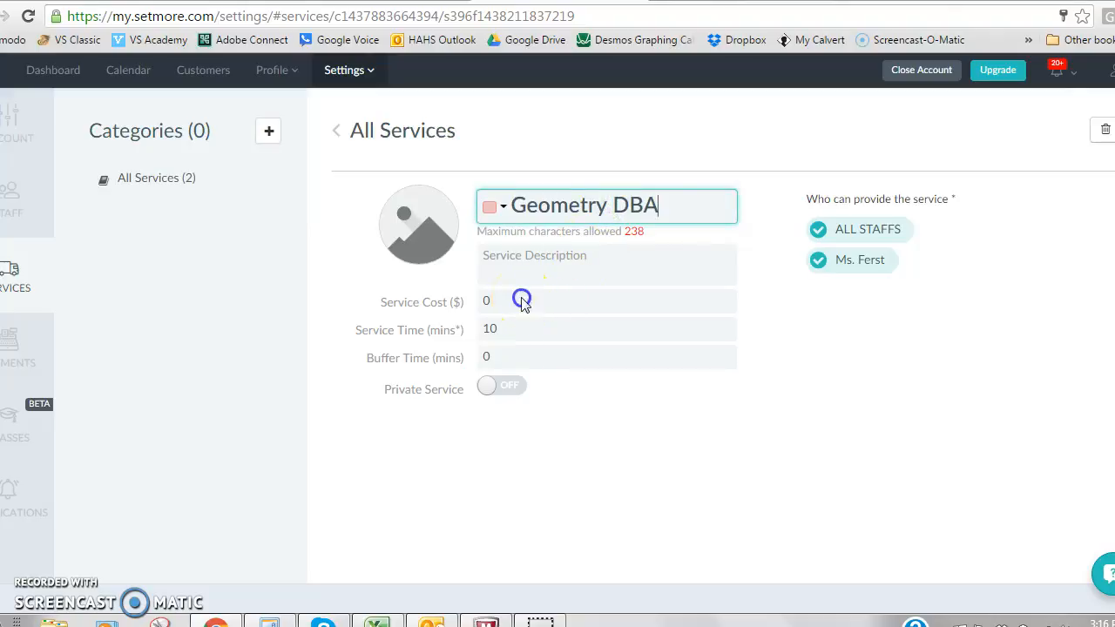
{"action": "left_click", "coordinate": [523, 300]}
{"action": "type", "text": "0"}
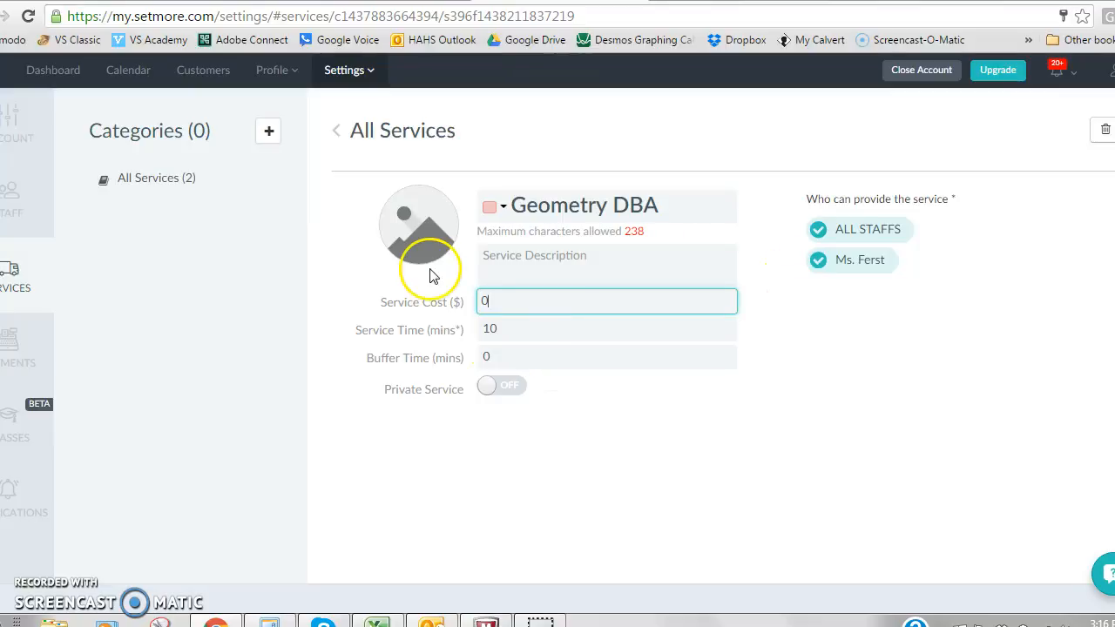
{"action": "left_click", "coordinate": [157, 180]}
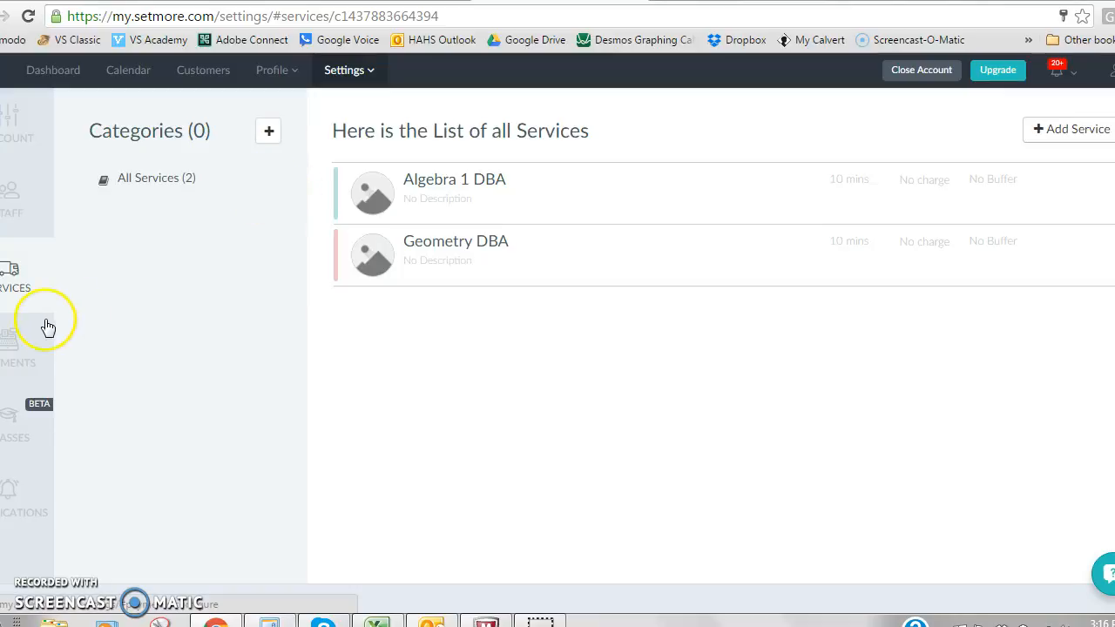
Look through the payment and class settings, and examine the customer notification options for emails and appointment reminders.
{"action": "left_click", "coordinate": [26, 349]}
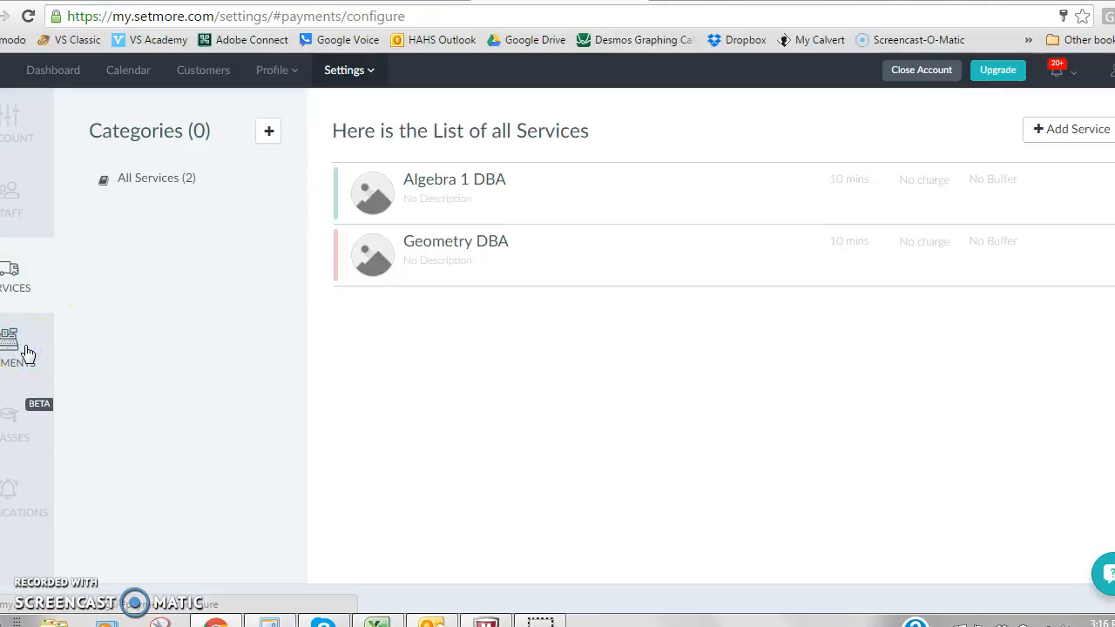
{"action": "left_click", "coordinate": [22, 435]}
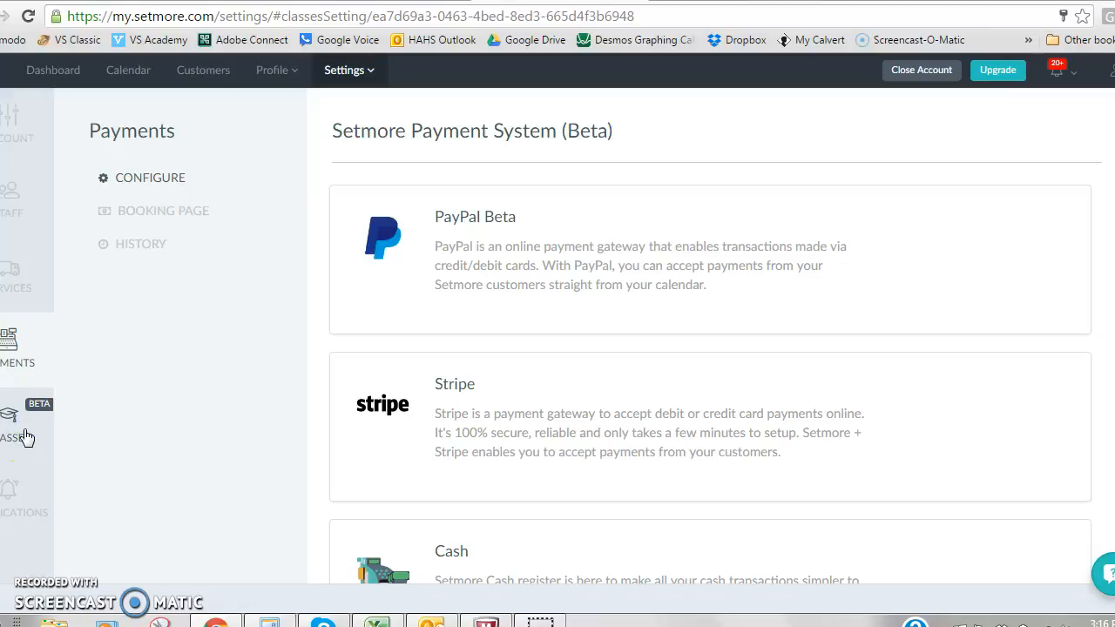
{"action": "left_click", "coordinate": [23, 501]}
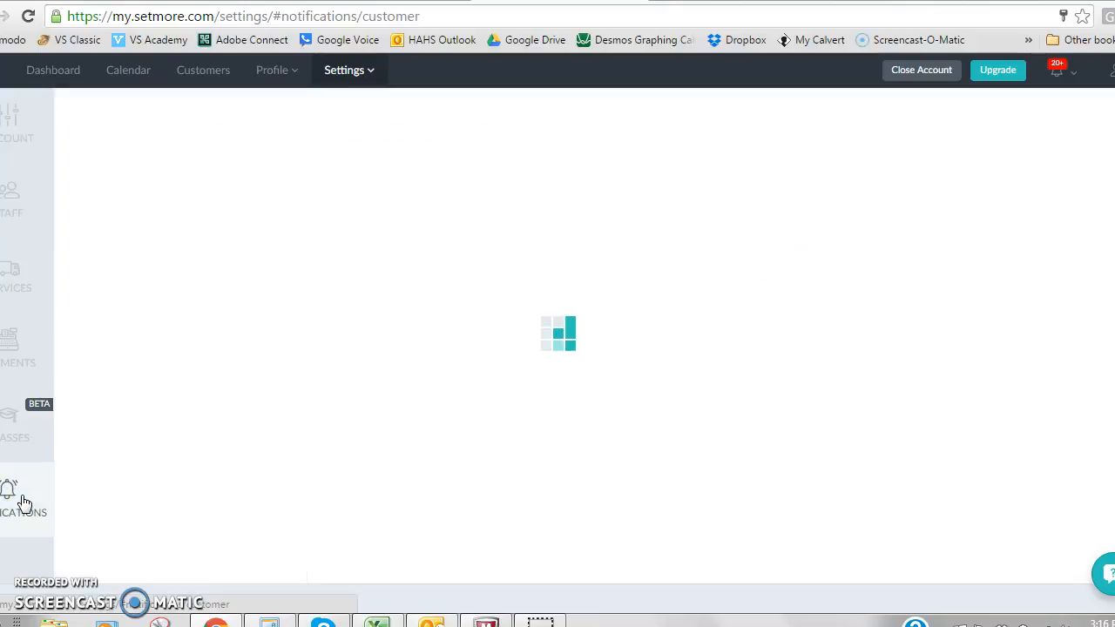
{"action": "left_click", "coordinate": [192, 477]}
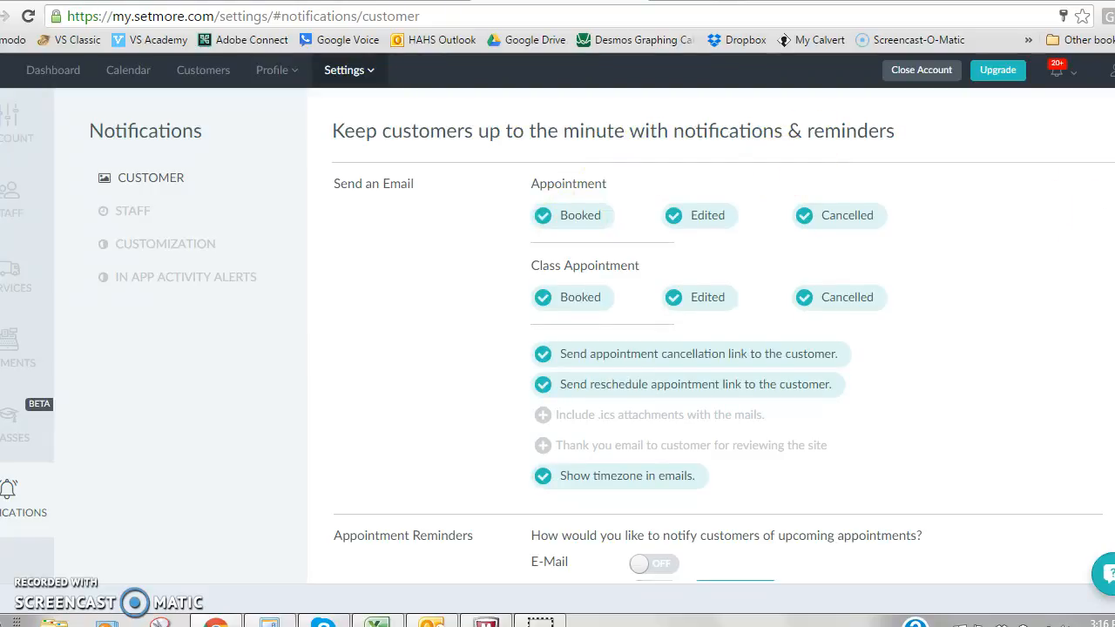
{"action": "scroll", "coordinate": [718, 378], "scroll_direction": "down", "scroll_amount": 1}
{"action": "scroll", "coordinate": [718, 378], "scroll_direction": "up", "scroll_amount": 1}
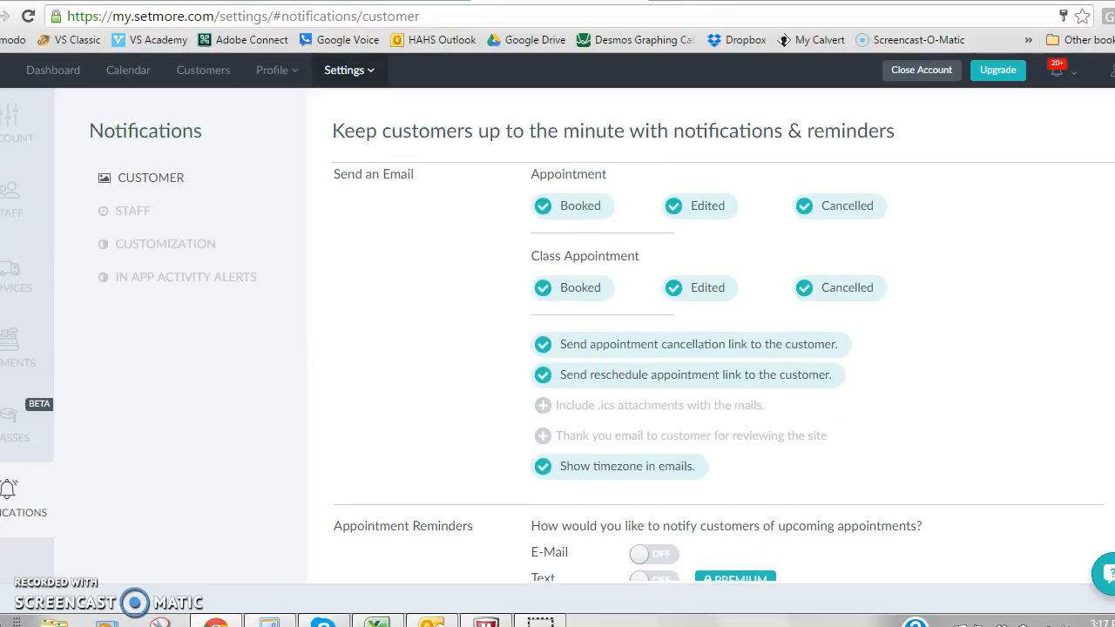
{"action": "scroll", "coordinate": [718, 378], "scroll_direction": "down", "scroll_amount": 1}
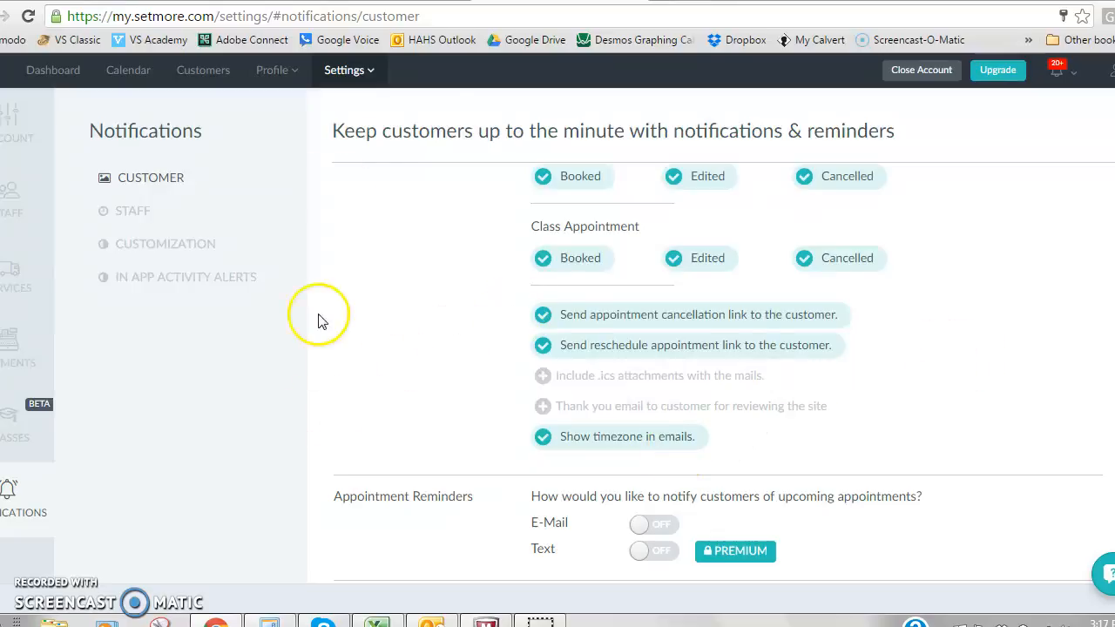
Open the list of available settings sections.
{"action": "left_click", "coordinate": [366, 73]}
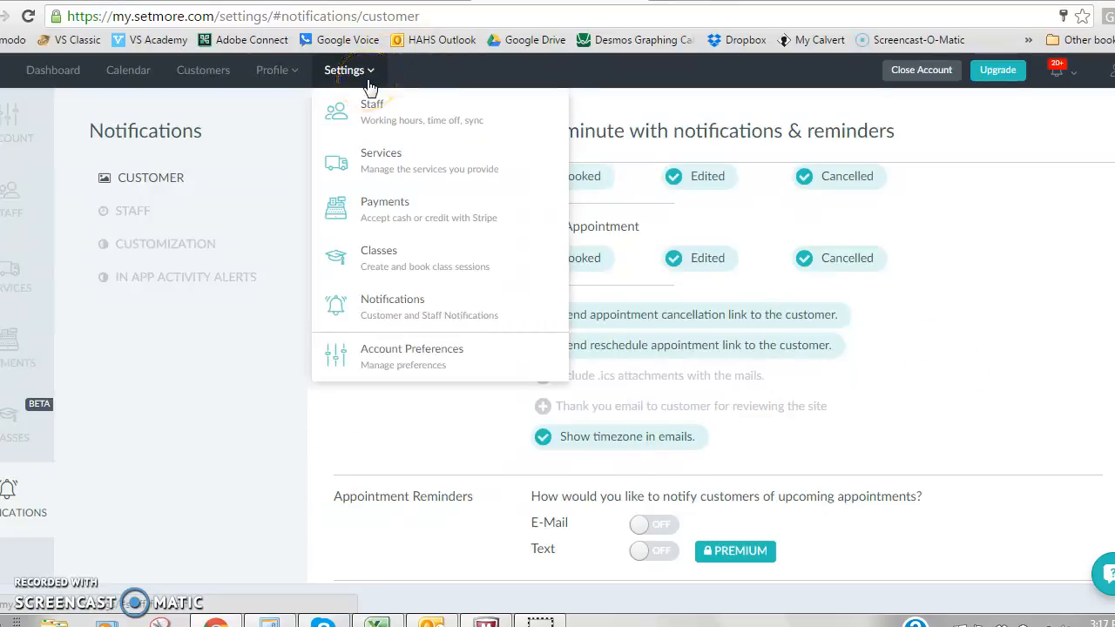